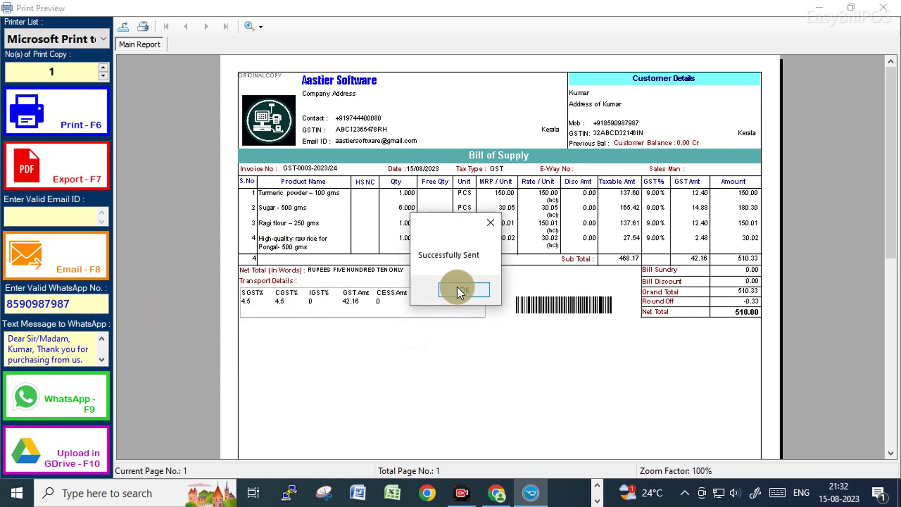
Dismiss the Successfully Sent confirmation shown over the invoice's print preview.
{"action": "left_click", "coordinate": [457, 286]}
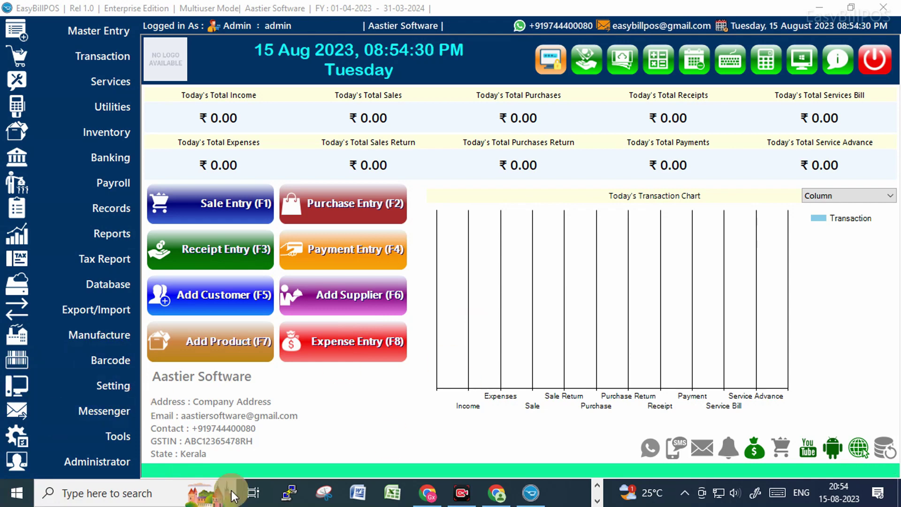
Open WhatsApp Configuration from the Setting list in the sidebar.
{"action": "left_click", "coordinate": [104, 388]}
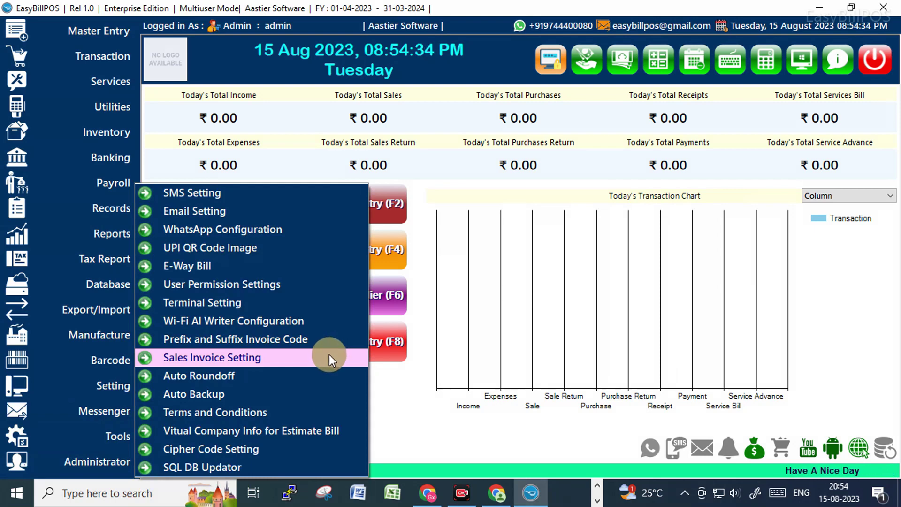
{"action": "left_click", "coordinate": [240, 235]}
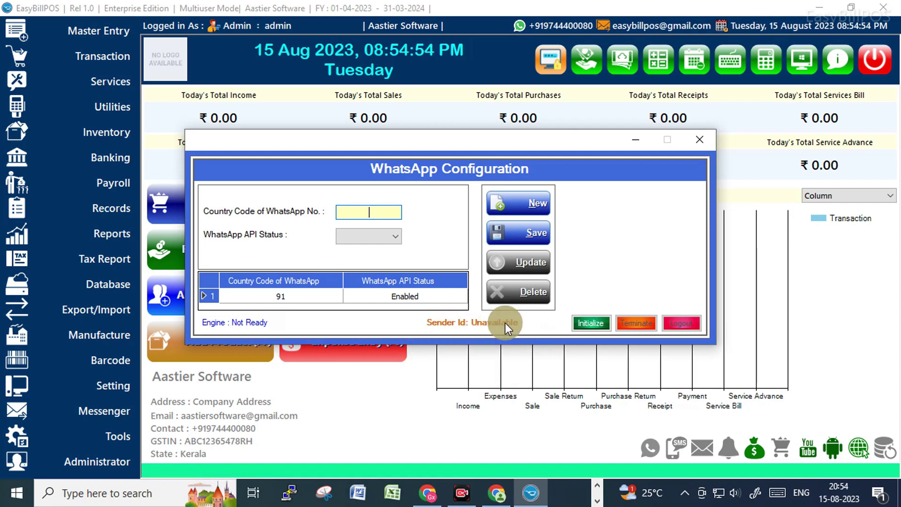
Delete the existing country code 91 WhatsApp record.
{"action": "left_click", "coordinate": [279, 297]}
{"action": "left_click", "coordinate": [487, 279]}
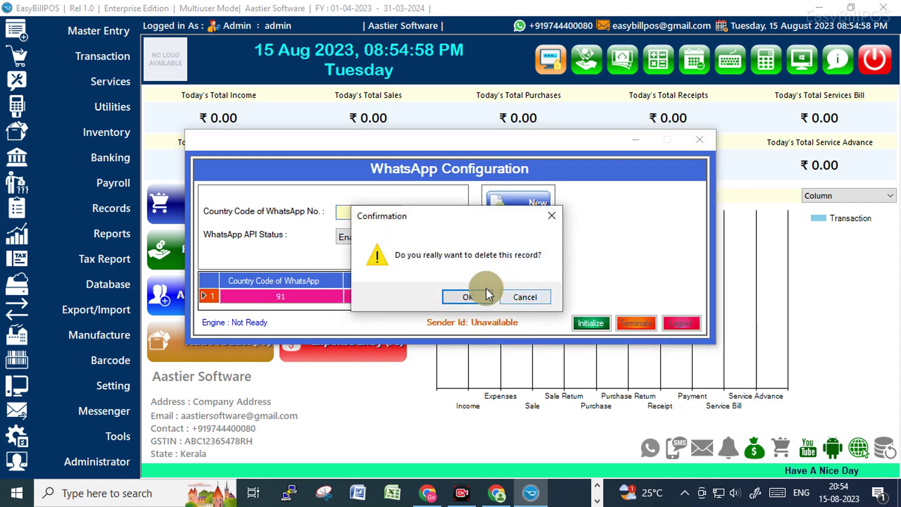
{"action": "left_click", "coordinate": [477, 298]}
{"action": "left_click", "coordinate": [476, 298]}
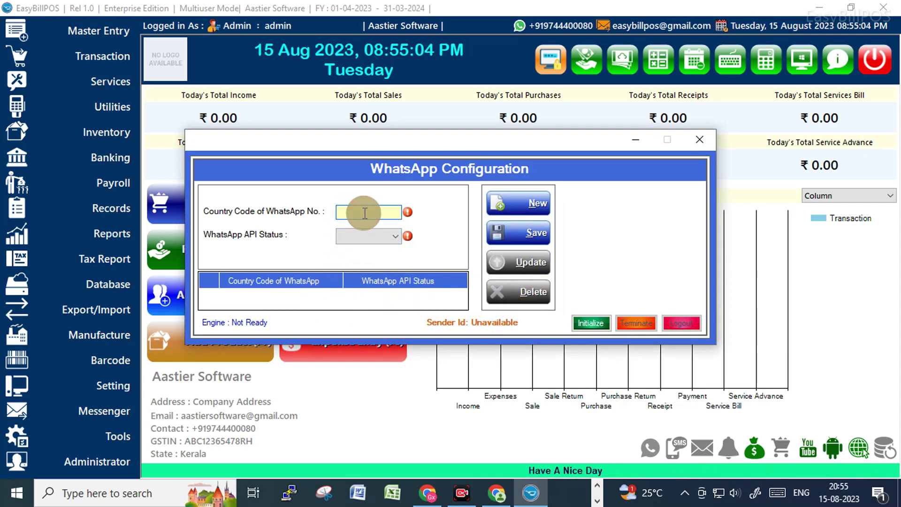
Save a new WhatsApp record with country code 91 and API status Enabled.
{"action": "type", "text": "91"}
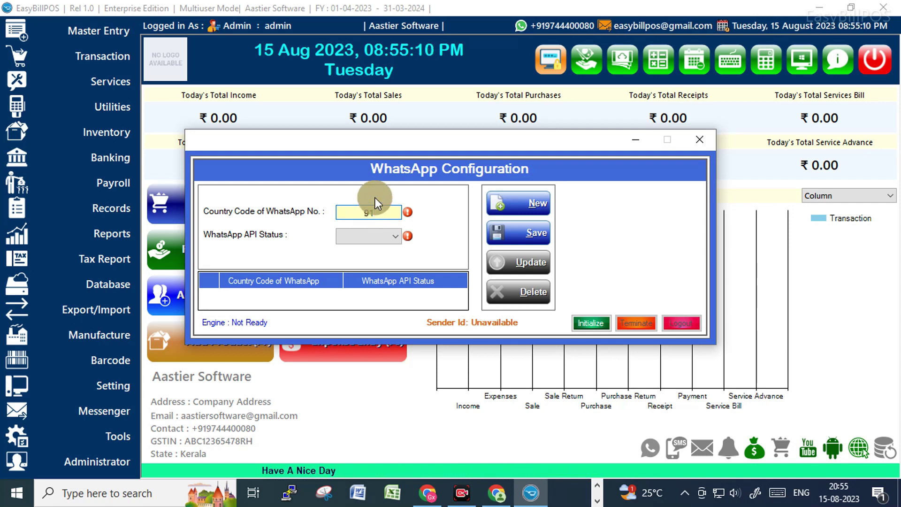
{"action": "left_click", "coordinate": [376, 236]}
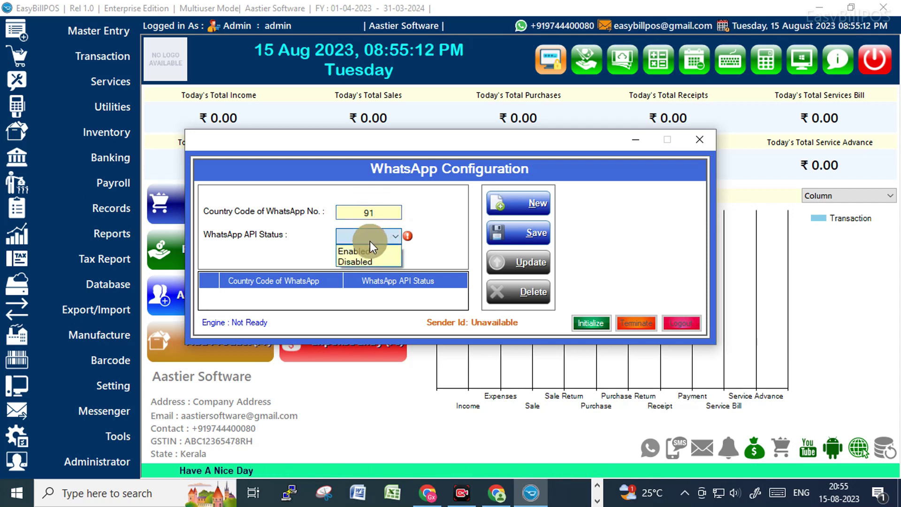
{"action": "left_click", "coordinate": [362, 253]}
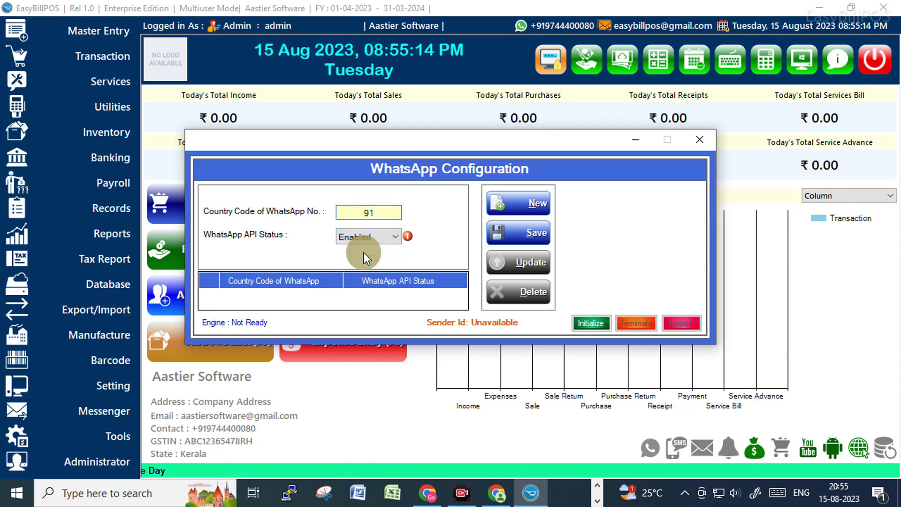
{"action": "left_click", "coordinate": [526, 237]}
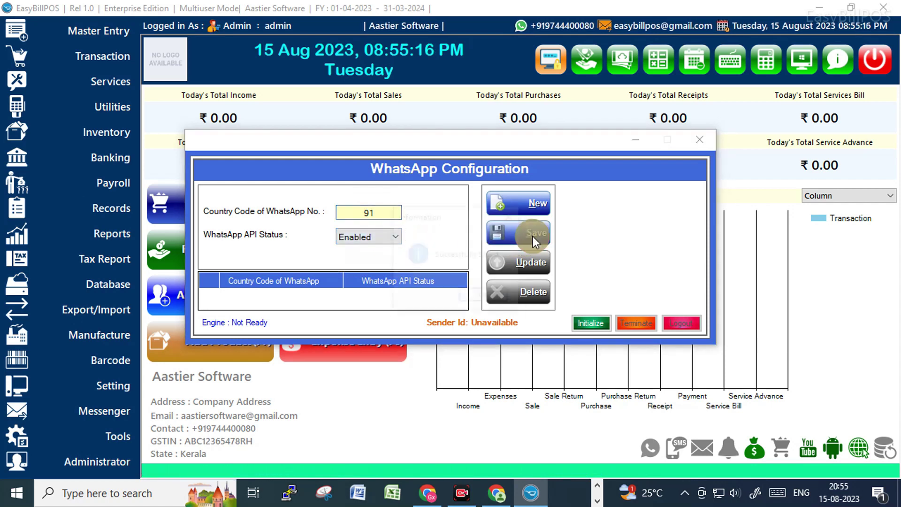
{"action": "left_click", "coordinate": [485, 295]}
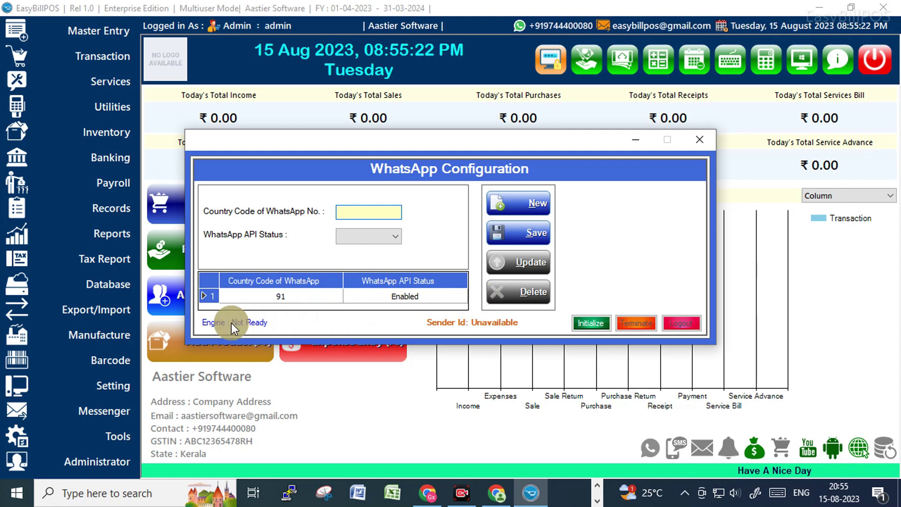
Initialize the WhatsApp engine until it shows Ready, then close the configuration window.
{"action": "left_click", "coordinate": [591, 331]}
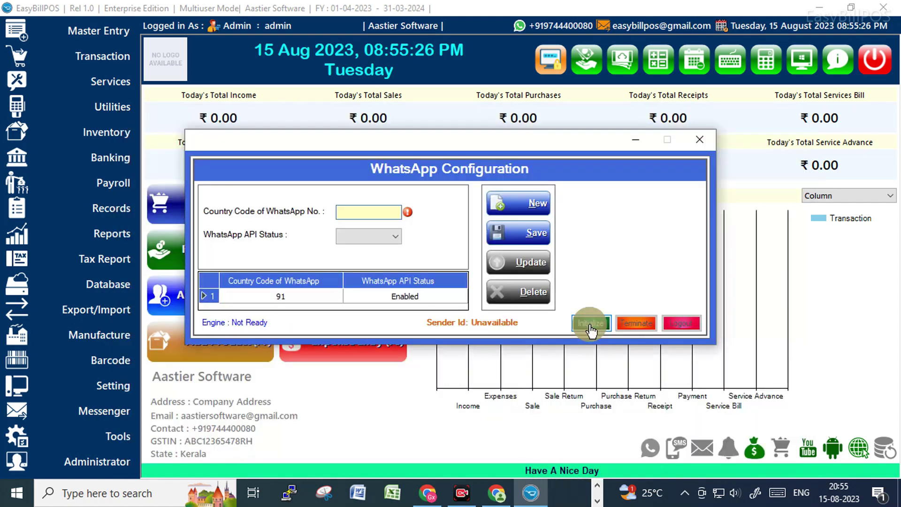
{"action": "left_click", "coordinate": [590, 330]}
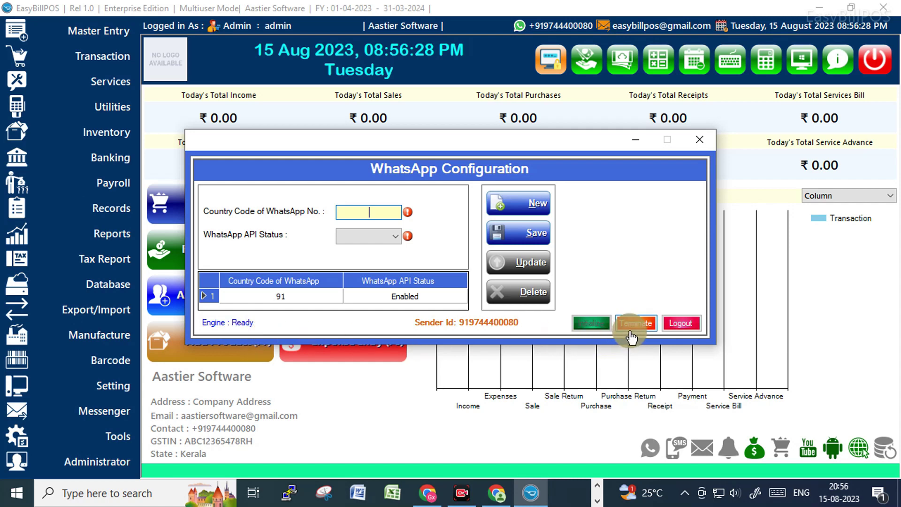
{"action": "left_click", "coordinate": [703, 142]}
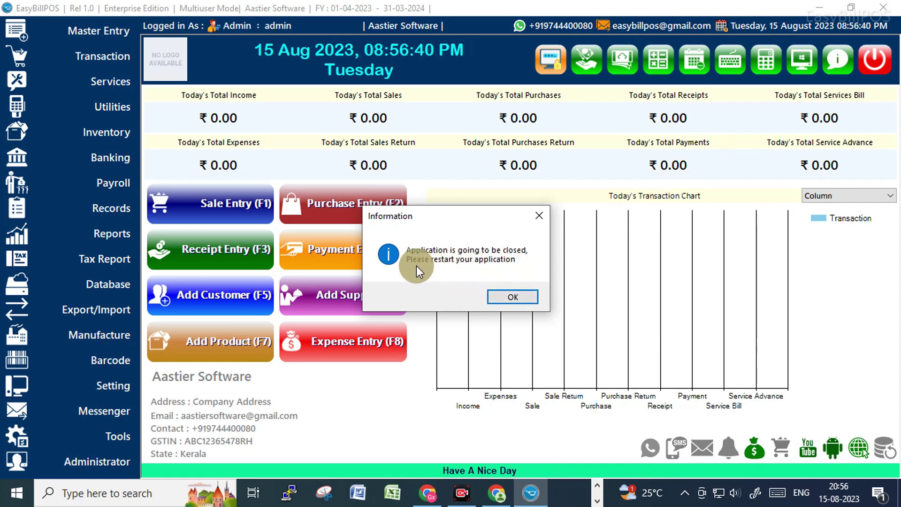
Acknowledge the restart notice and refresh the desktop to relaunch EasyBillPOS.
{"action": "left_click", "coordinate": [510, 297]}
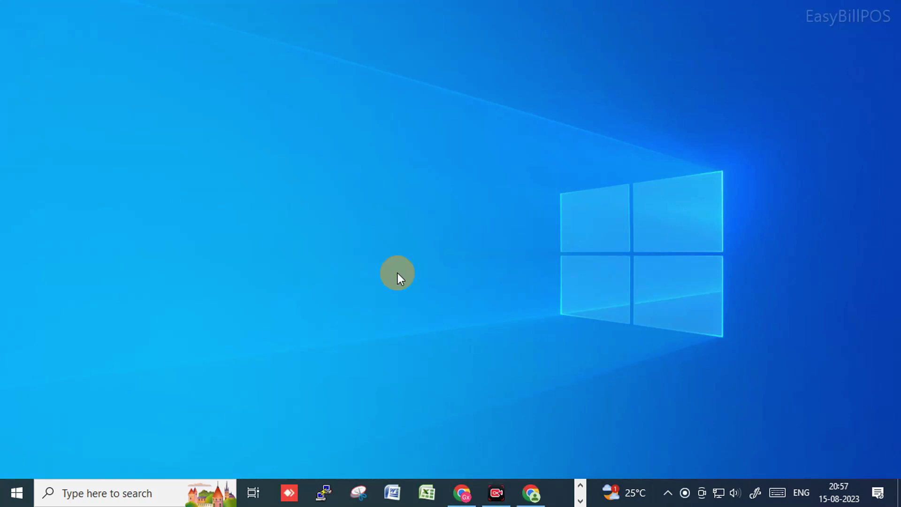
{"action": "right_click", "coordinate": [445, 237]}
{"action": "left_click", "coordinate": [466, 292]}
Log in as admin with the account password.
{"action": "left_click", "coordinate": [483, 205]}
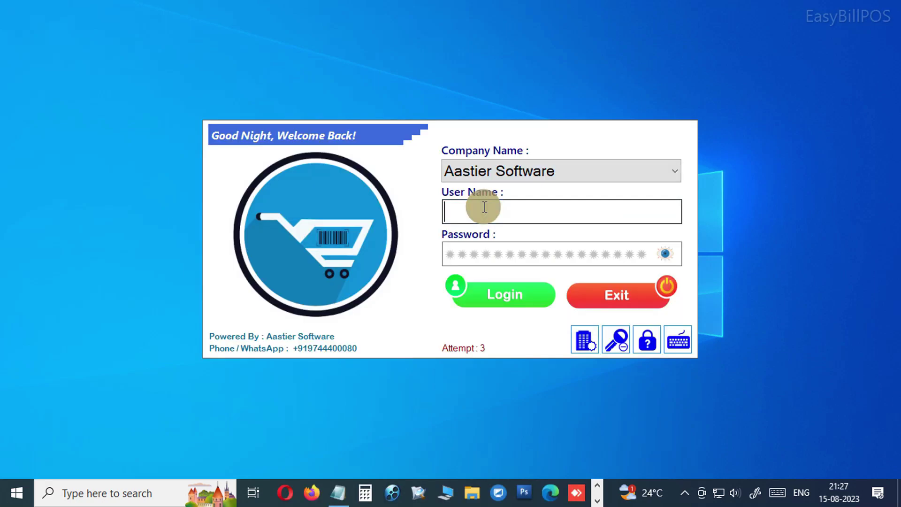
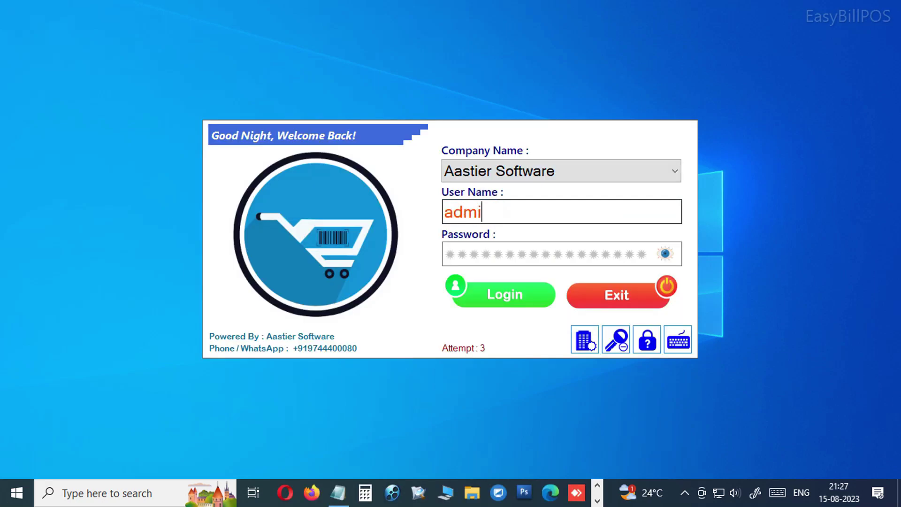
{"action": "key", "text": "Tab"}
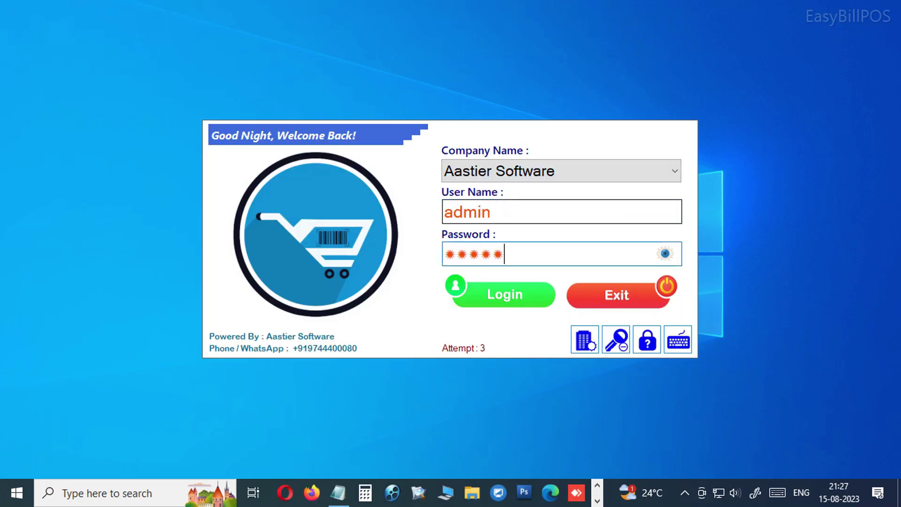
{"action": "key", "text": "Return"}
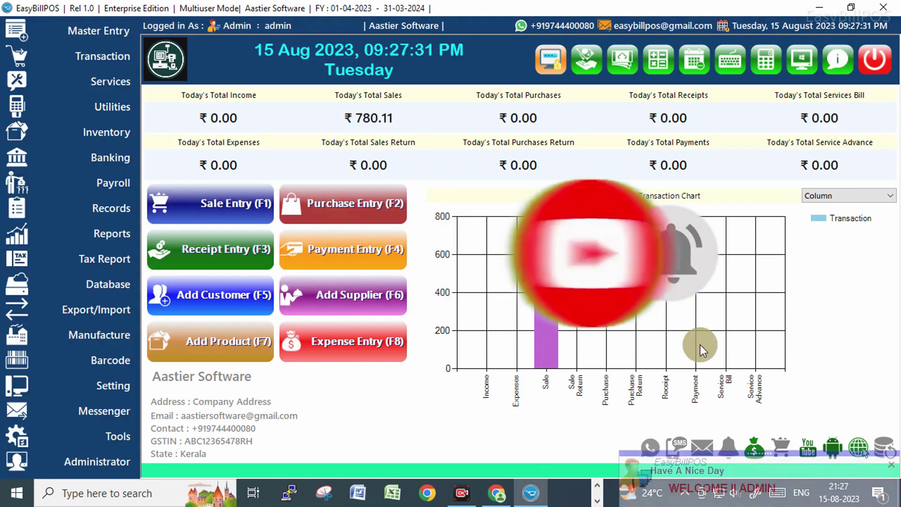
Close the WELCOME !! ADMIN notification to reveal today's ₹780.11 sales.
{"action": "left_click", "coordinate": [889, 445]}
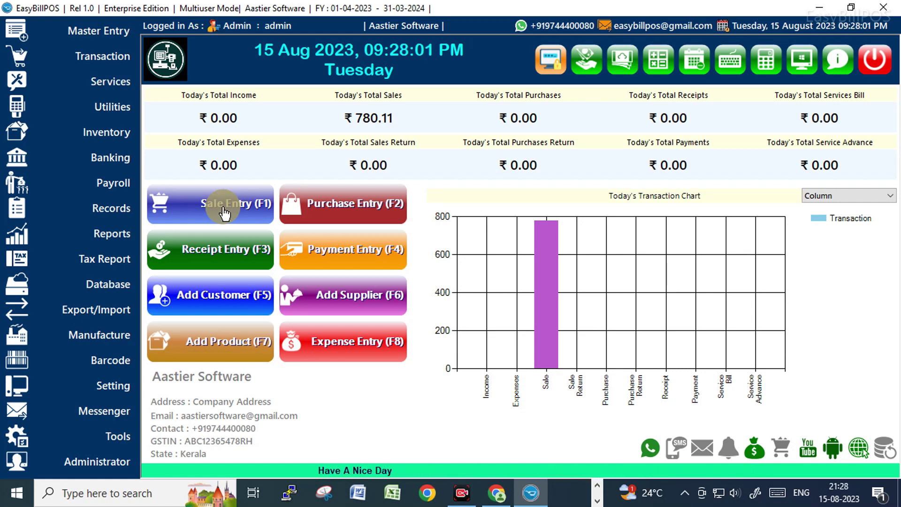
Start a new customer and fill in the customer's name, address, city, state and postal code.
{"action": "left_click", "coordinate": [223, 307]}
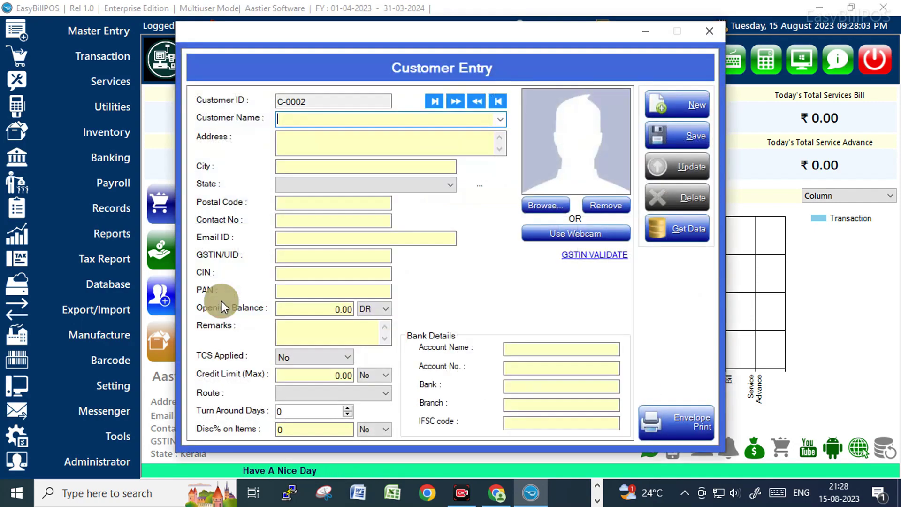
{"action": "left_click", "coordinate": [295, 121]}
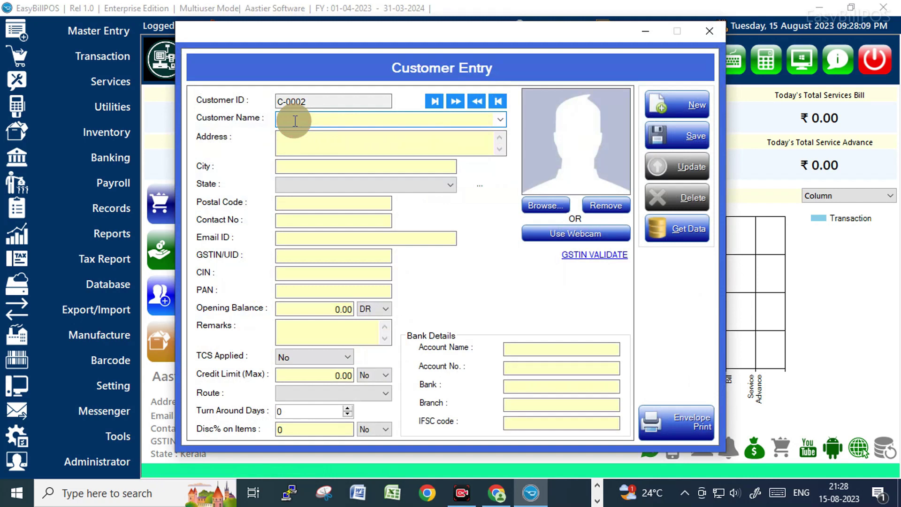
{"action": "type", "text": "Kumar"}
{"action": "key", "text": "Return"}
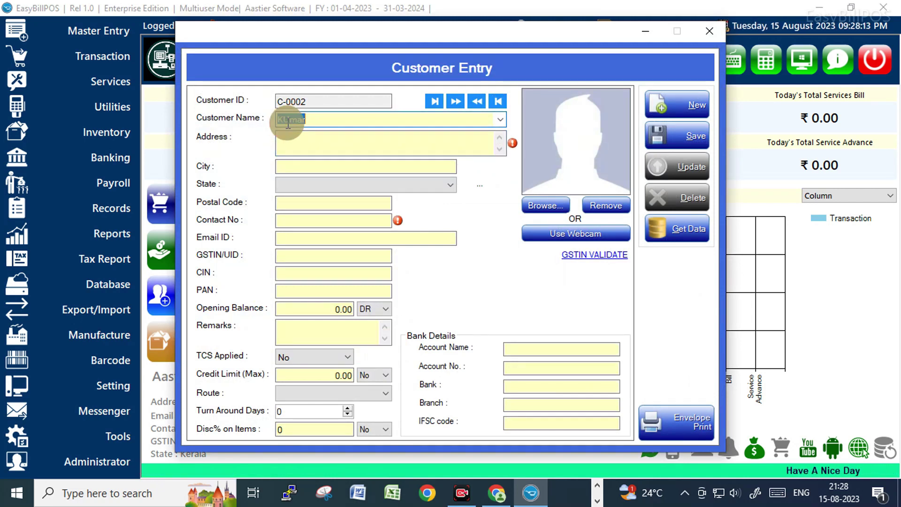
{"action": "key", "text": "Tab"}
{"action": "type", "text": "Address "}
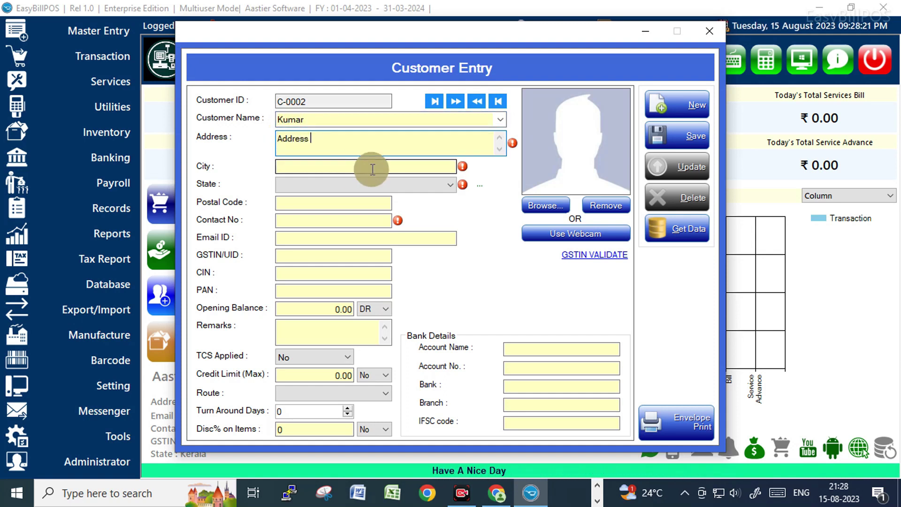
{"action": "type", "text": "of Kumar"}
{"action": "key", "text": "Tab"}
{"action": "type", "text": "Calicut"}
{"action": "key", "text": "Tab"}
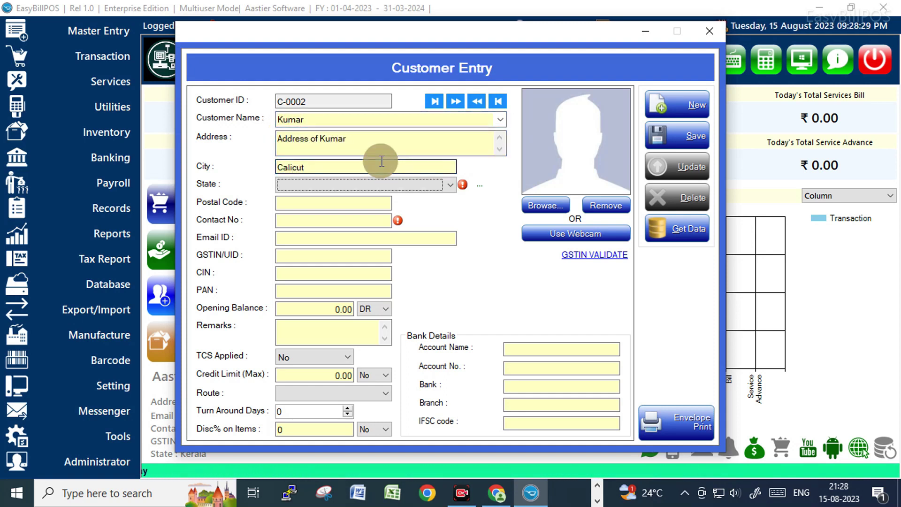
{"action": "type", "text": "Ke"}
{"action": "key", "text": "Tab"}
{"action": "type", "text": "12365478"}
Add the customer's contact number, e-mail and GSTIN, then save the record.
{"action": "left_click", "coordinate": [294, 223]}
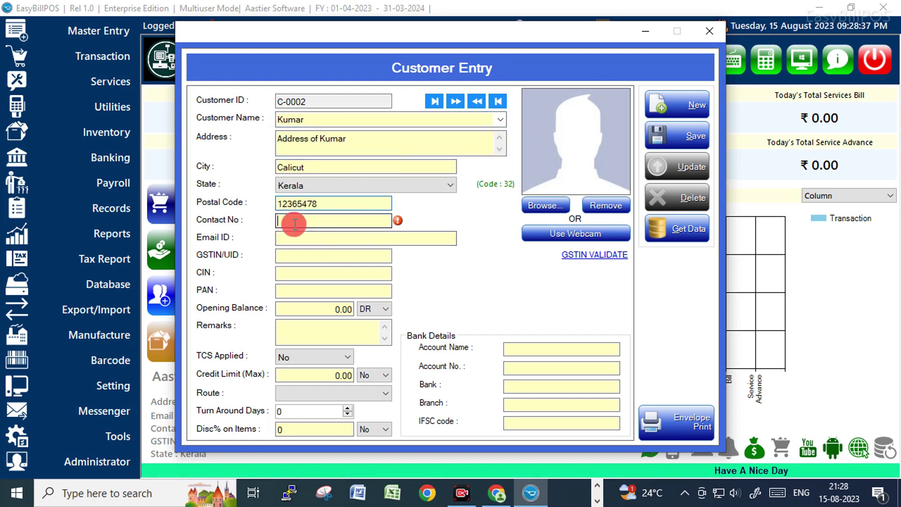
{"action": "type", "text": "+91"}
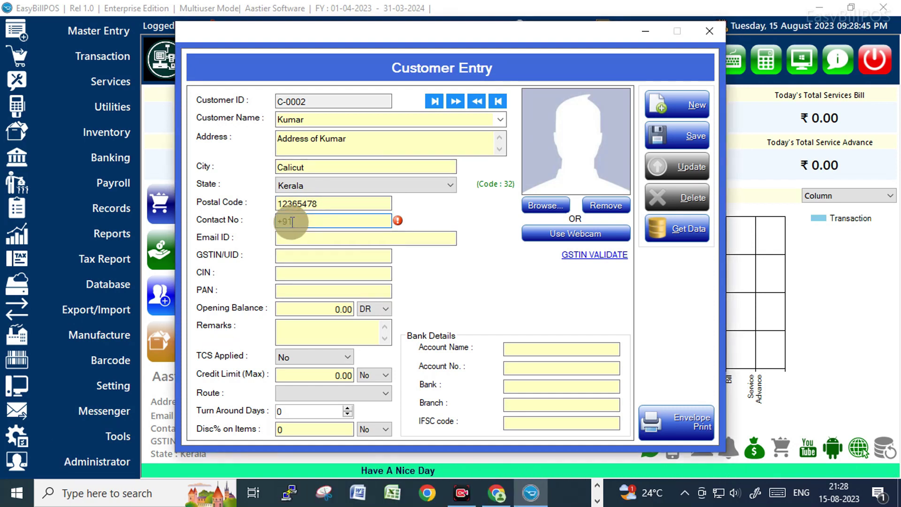
{"action": "right_click", "coordinate": [292, 222]}
{"action": "left_click", "coordinate": [323, 272]}
{"action": "left_click", "coordinate": [282, 237]}
{"action": "type", "text": "kumar"}
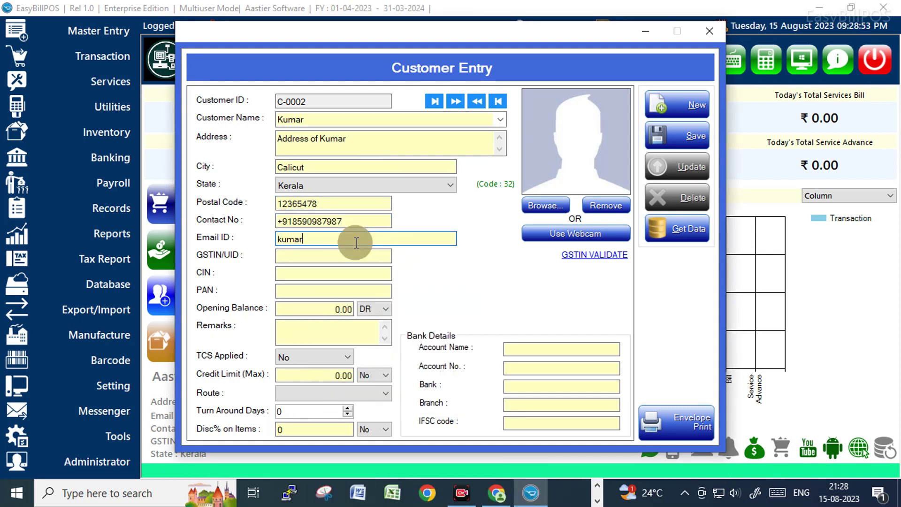
{"action": "type", "text": "@testmail.com"}
{"action": "key", "text": "Tab"}
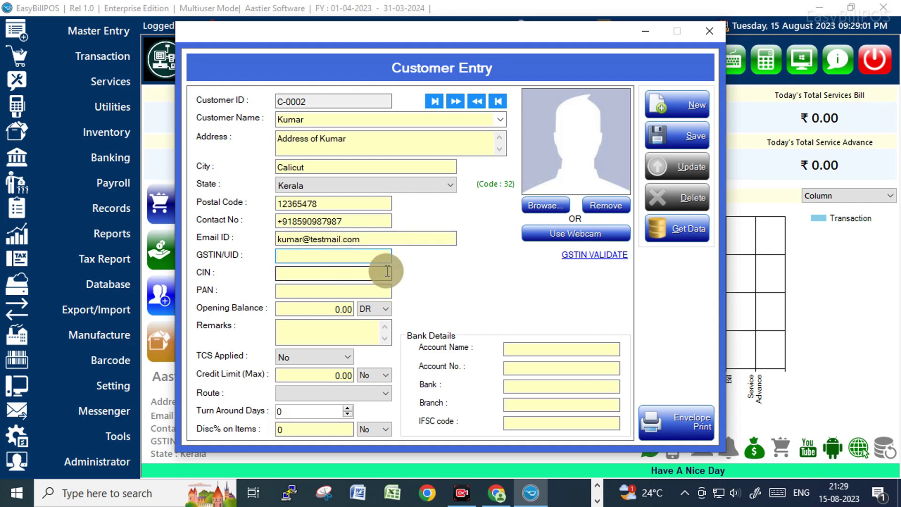
{"action": "type", "text": "32ABCD32146IN"}
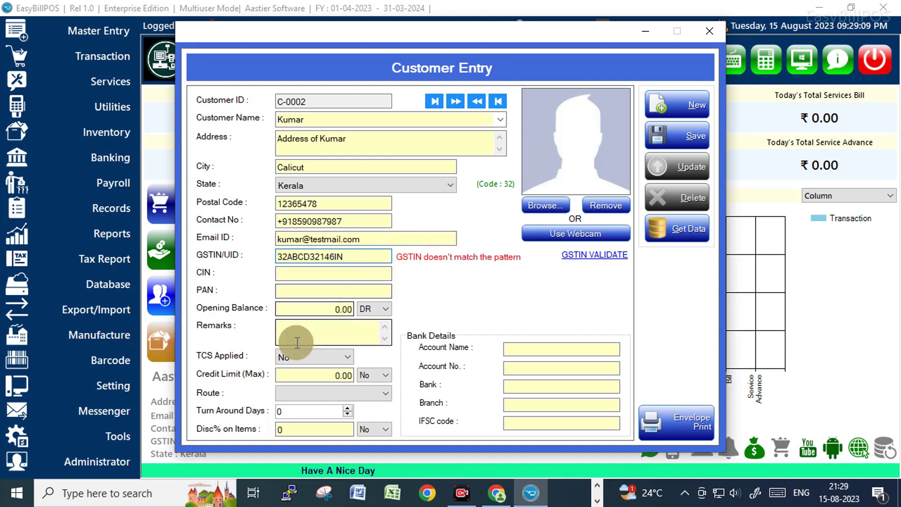
{"action": "left_click", "coordinate": [678, 141]}
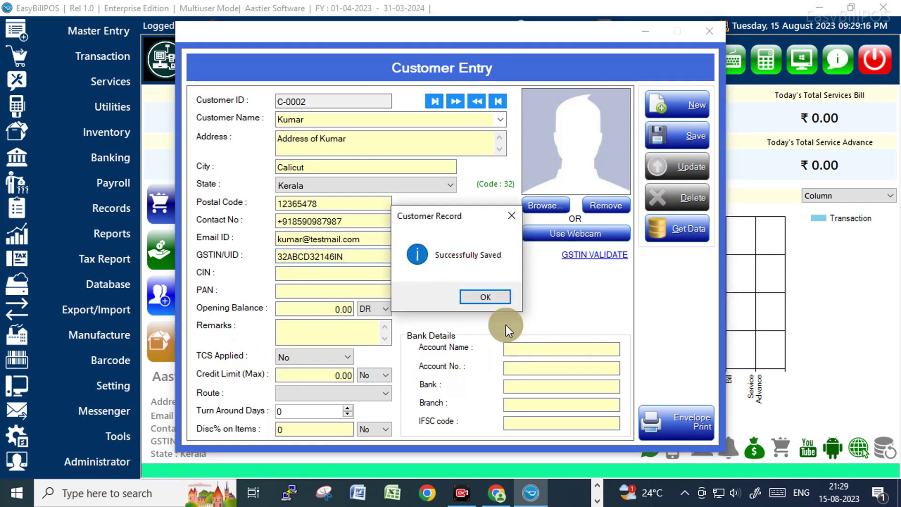
{"action": "left_click", "coordinate": [487, 296]}
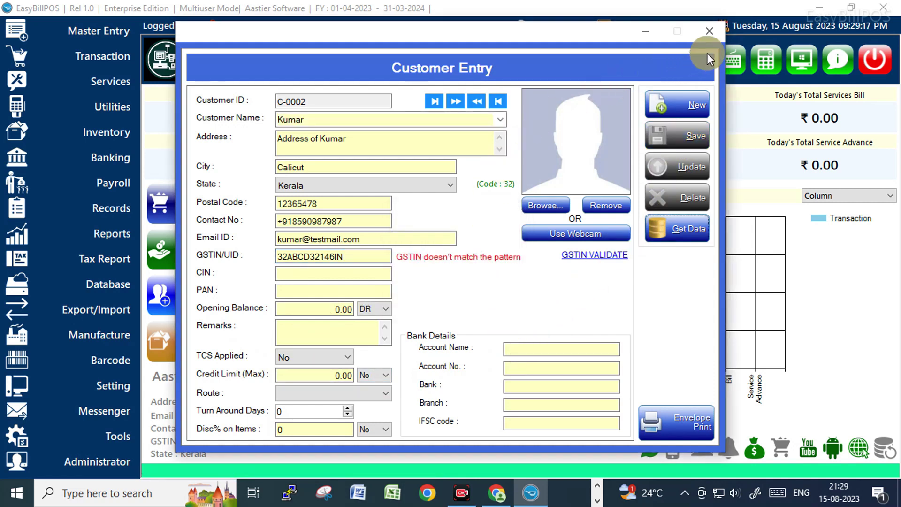
Start a sale invoice for the new customer with one Turmeric powder – 100 gms (150.00).
{"action": "left_click", "coordinate": [708, 30]}
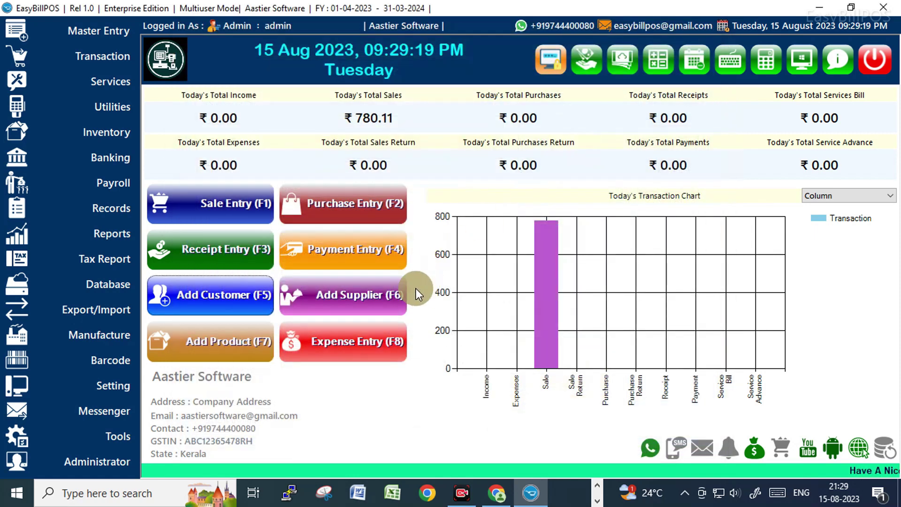
{"action": "left_click", "coordinate": [212, 213]}
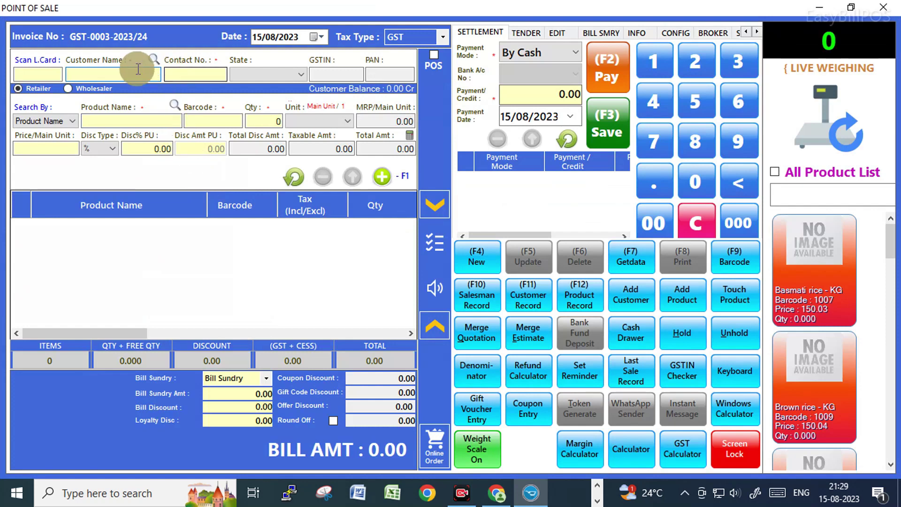
{"action": "left_click", "coordinate": [100, 75]}
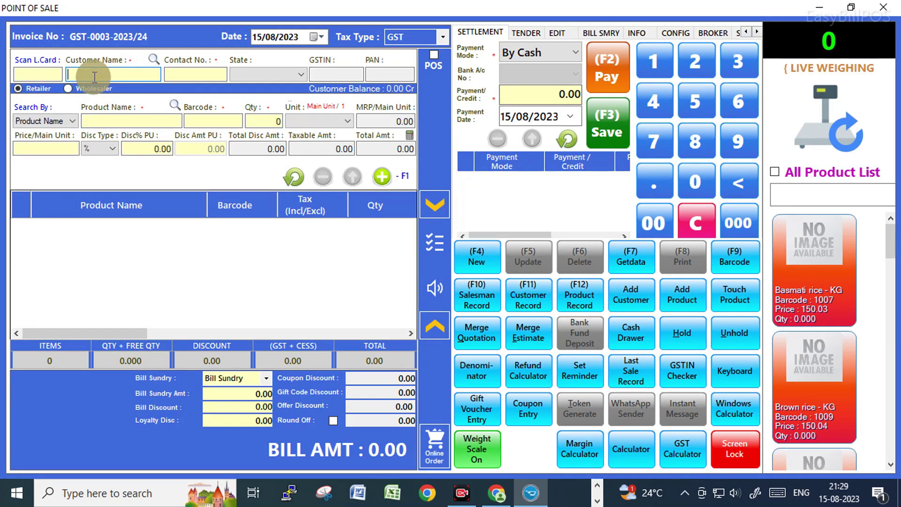
{"action": "type", "text": "ku"}
{"action": "key", "text": "Return"}
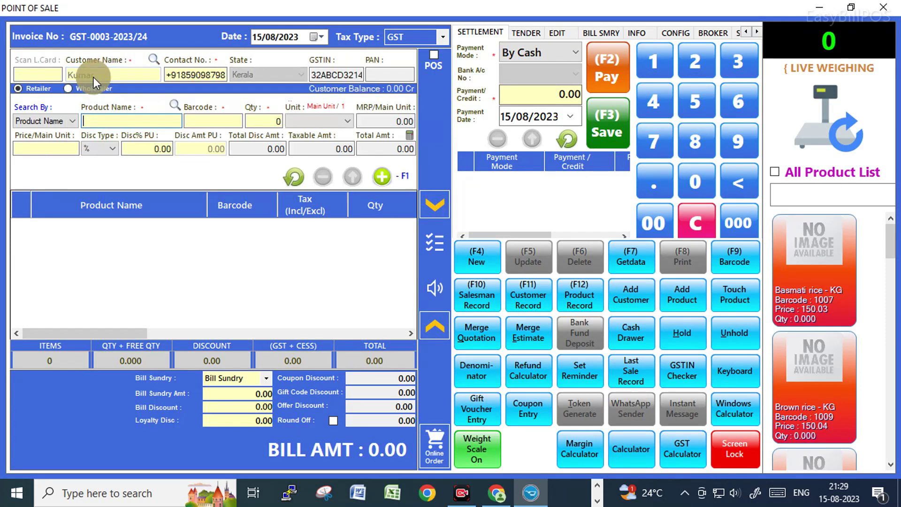
{"action": "type", "text": "tur"}
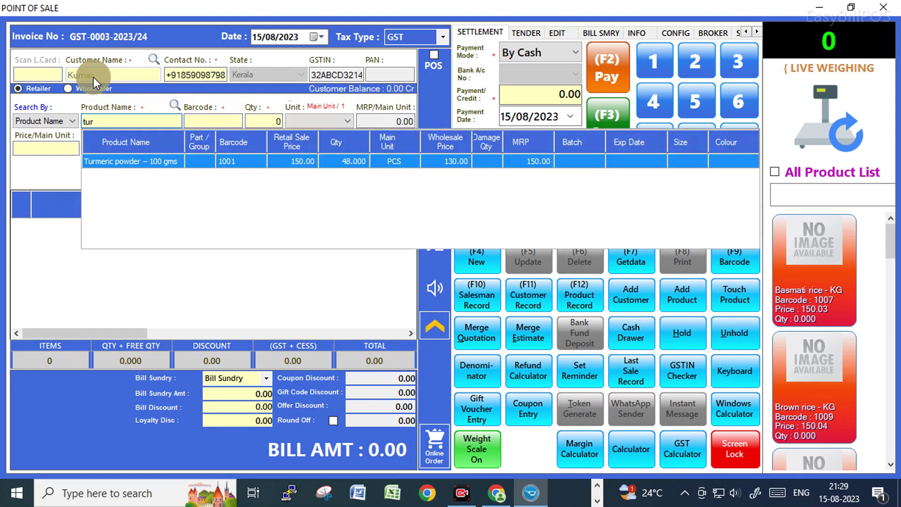
{"action": "key", "text": "Return"}
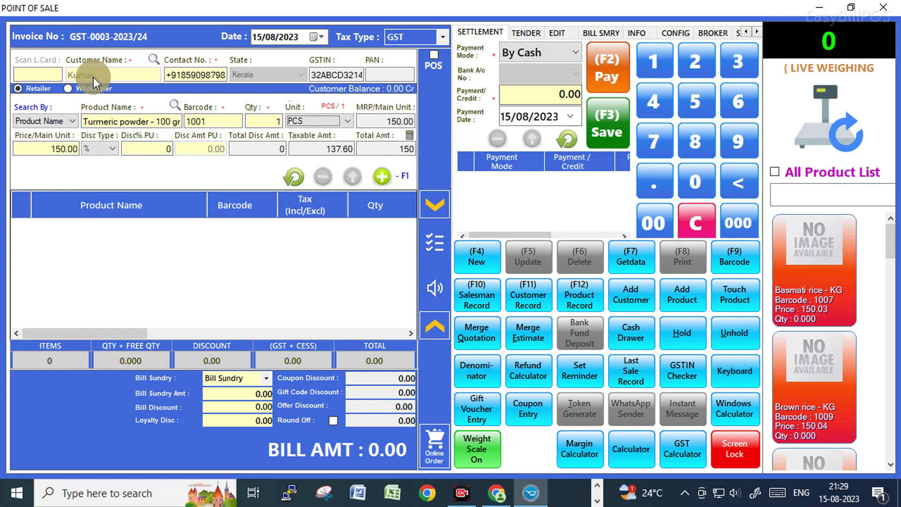
{"action": "left_click", "coordinate": [382, 176]}
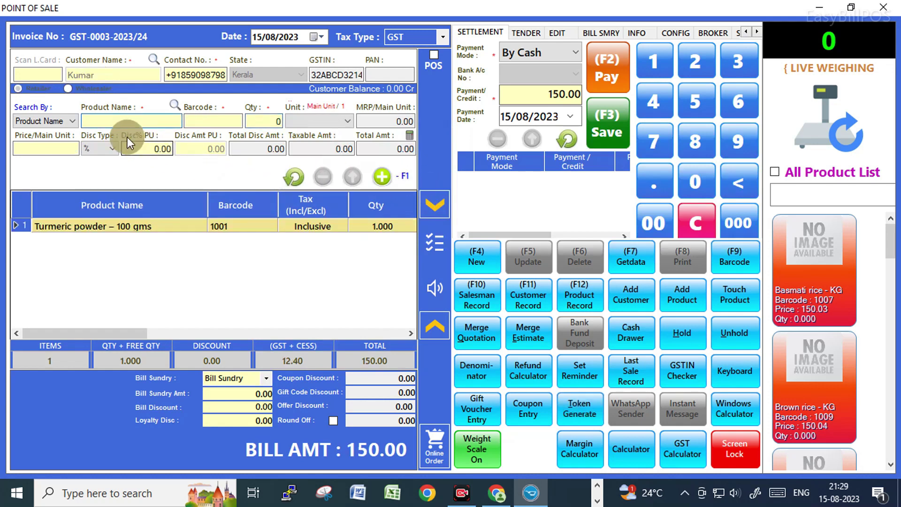
Look through the Shipping, Config and Info panels of the invoice.
{"action": "left_click", "coordinate": [735, 35]}
{"action": "left_click", "coordinate": [623, 33]}
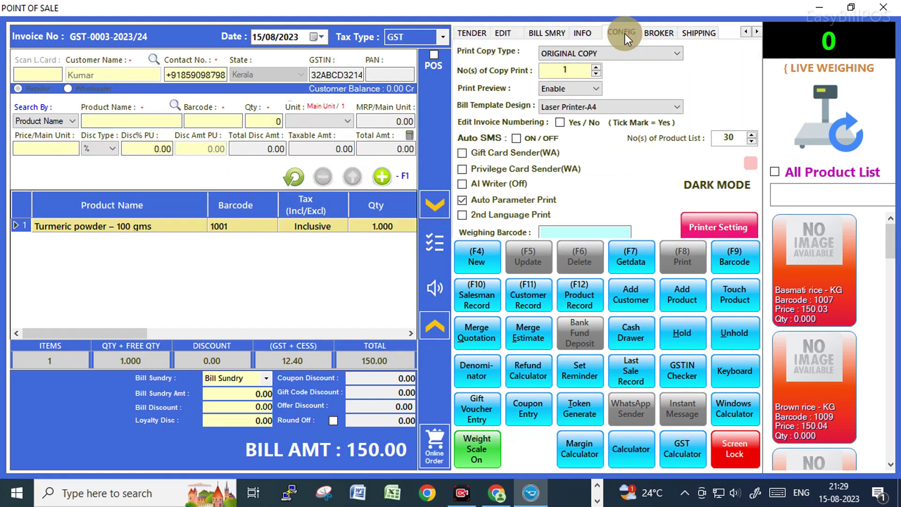
{"action": "left_click", "coordinate": [581, 34]}
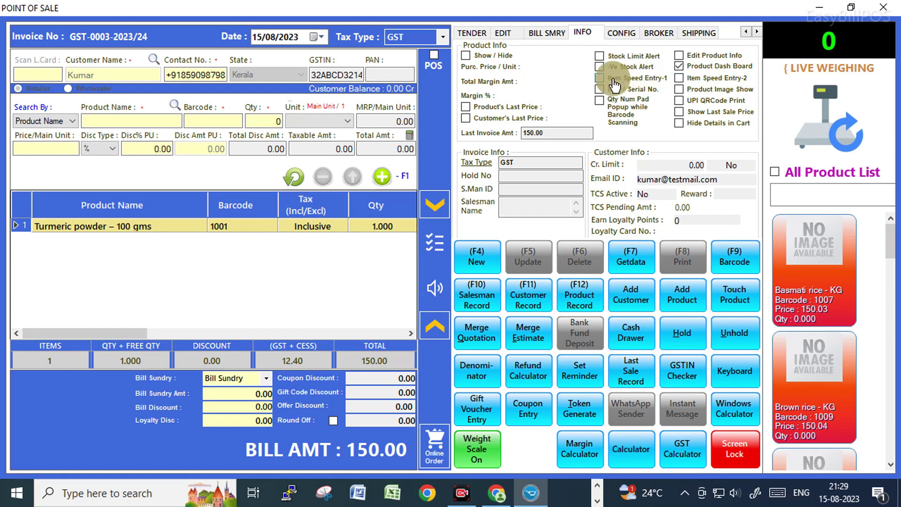
Add Sugar - 500 gms to the bill (total 180.05) and enable Item Speed Entry-2.
{"action": "left_click", "coordinate": [122, 119]}
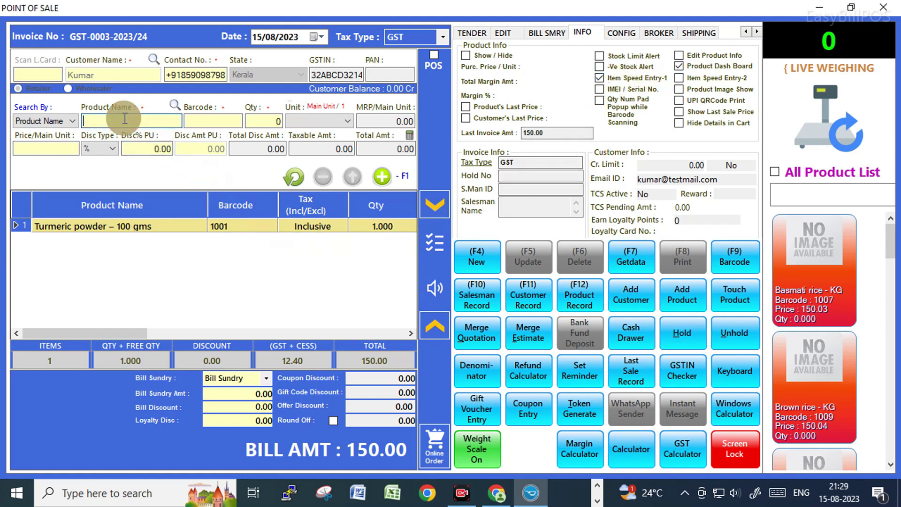
{"action": "type", "text": "su"}
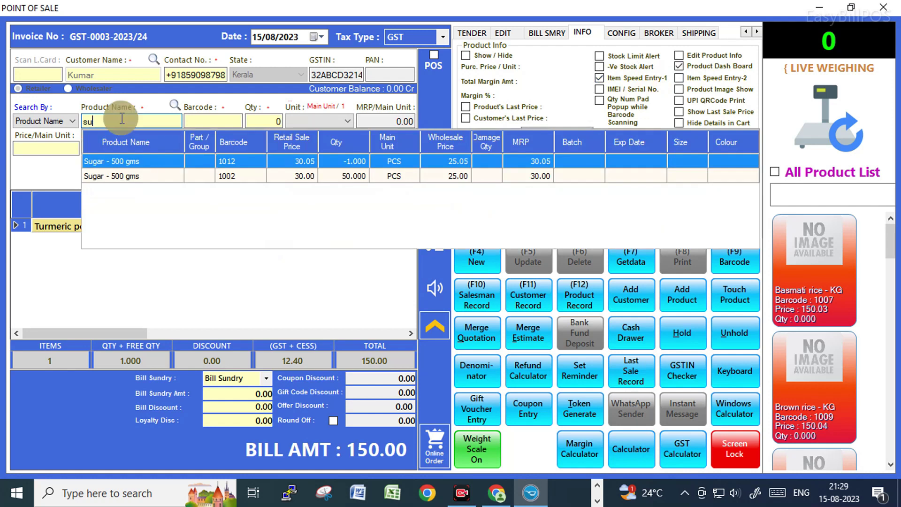
{"action": "key", "text": "Return"}
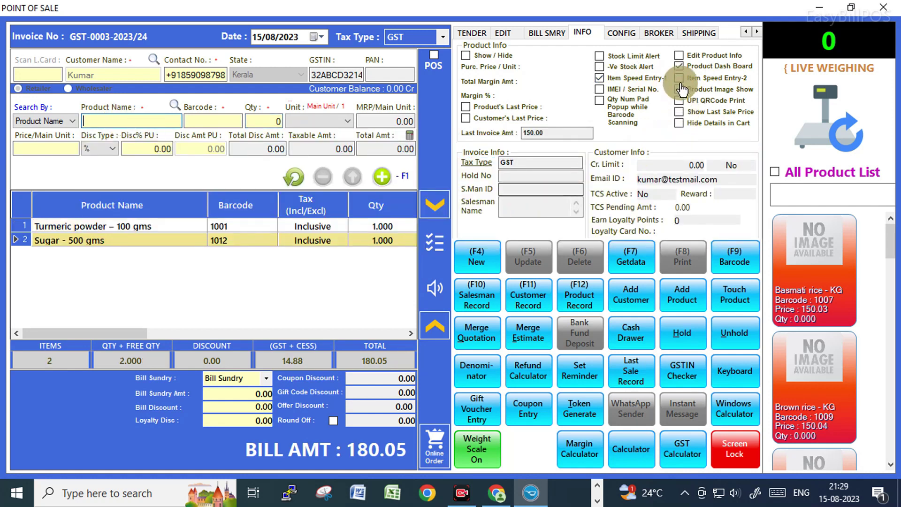
{"action": "left_click", "coordinate": [681, 80]}
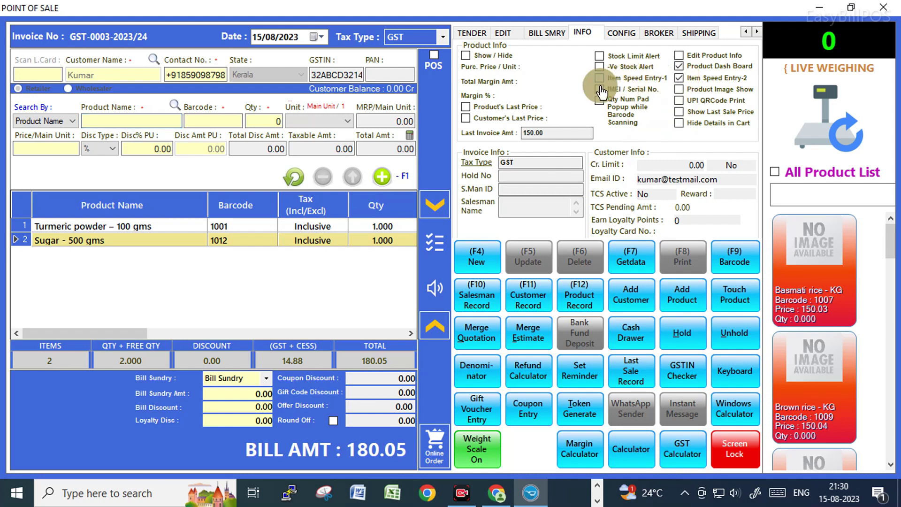
{"action": "left_click", "coordinate": [137, 125]}
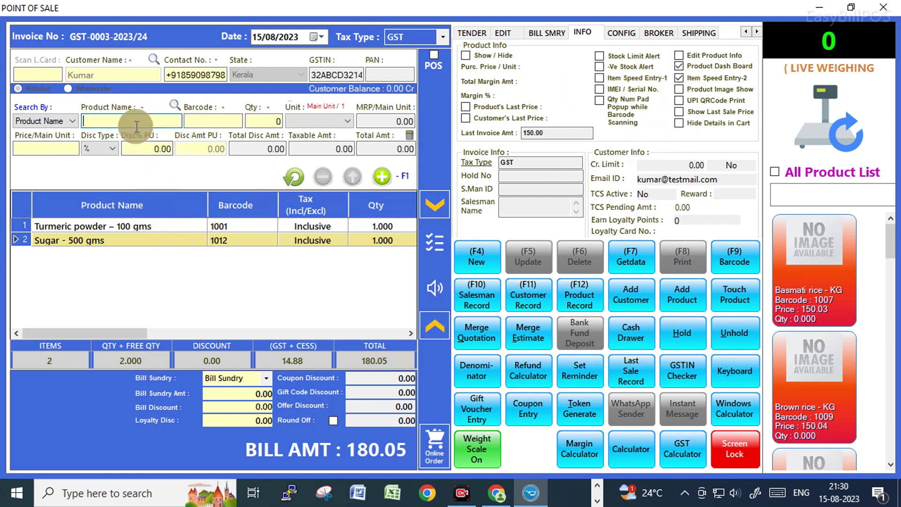
Add five more Sugar - 500 gms, bringing its quantity to 6.
{"action": "type", "text": "su"}
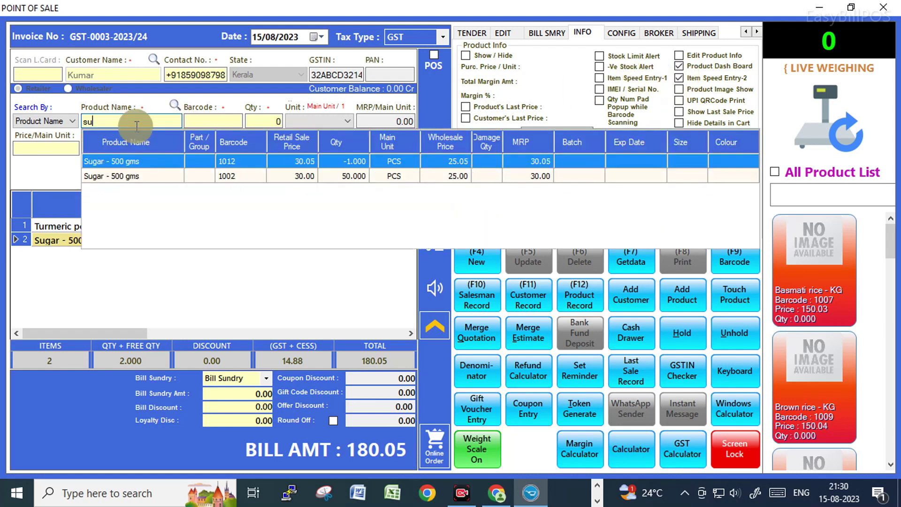
{"action": "key", "text": "Return"}
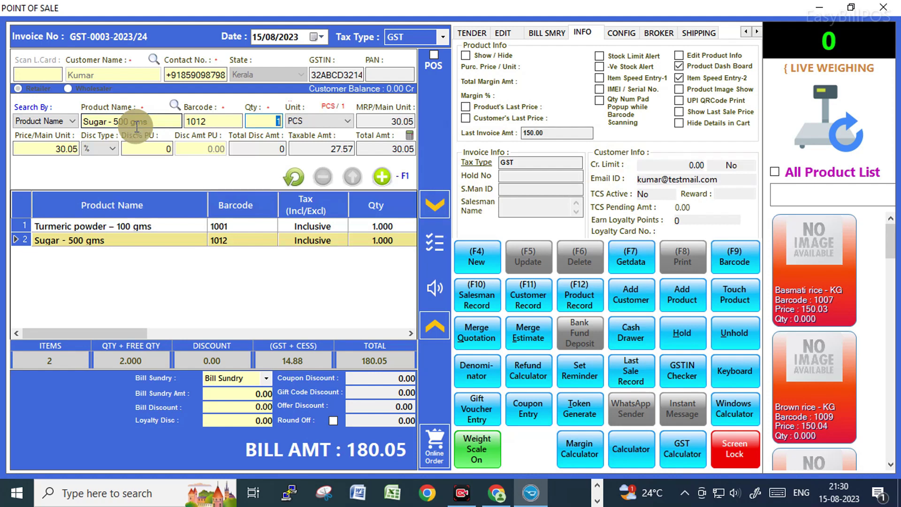
{"action": "type", "text": "5"}
{"action": "key", "text": "Return"}
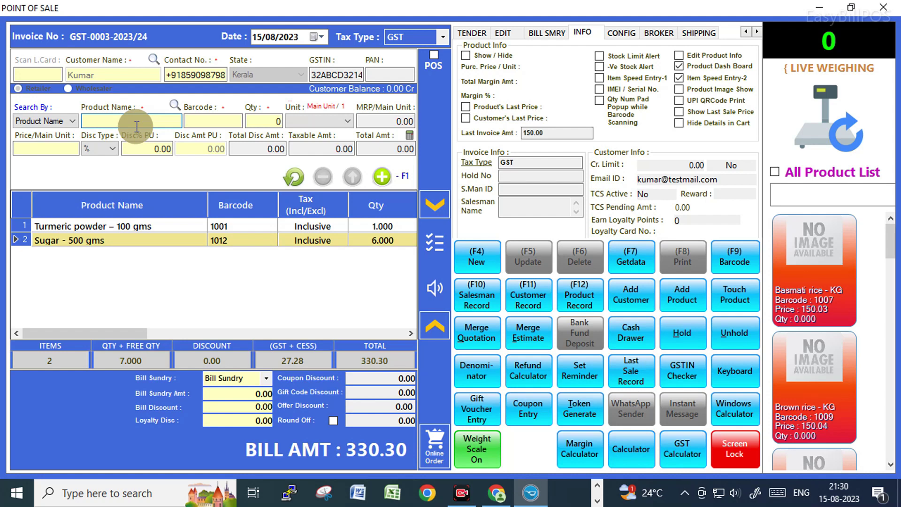
Add Ragi flour – 250 gms and the high-quality raw rice, totalling 510.33.
{"action": "type", "text": "ra"}
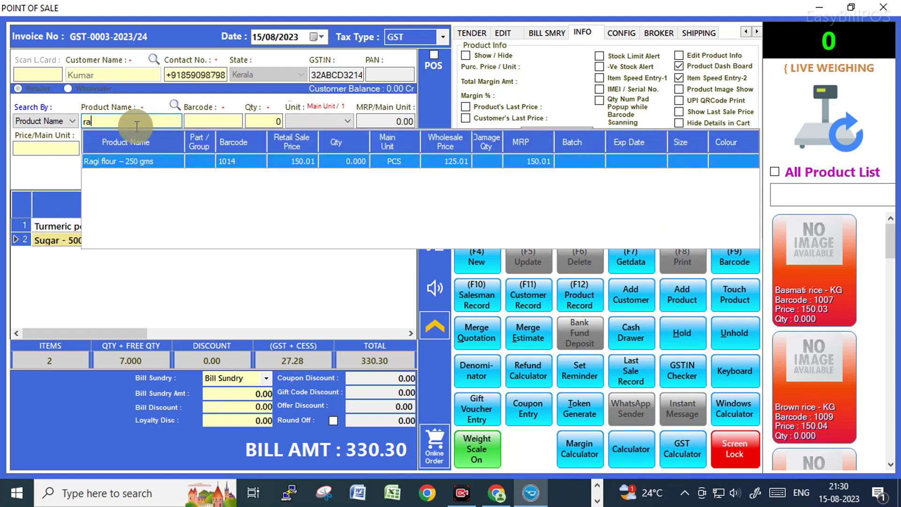
{"action": "key", "text": "Return"}
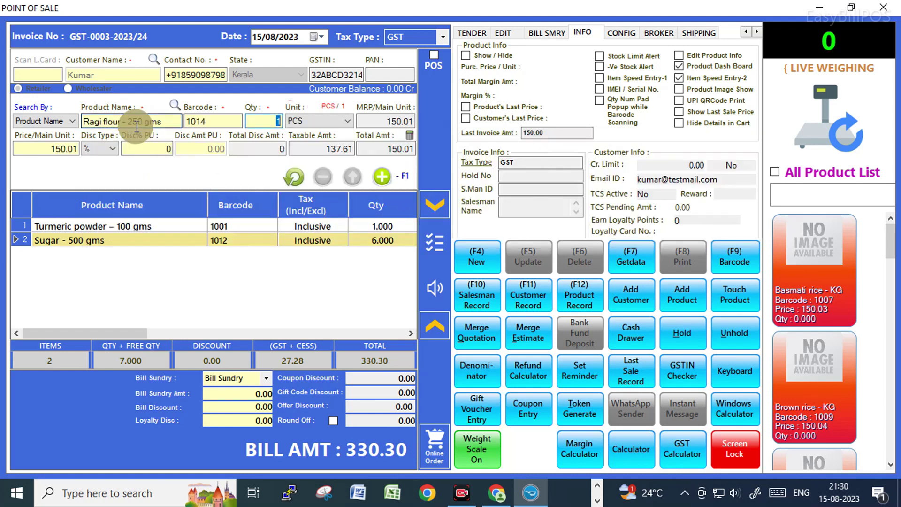
{"action": "key", "text": "Return"}
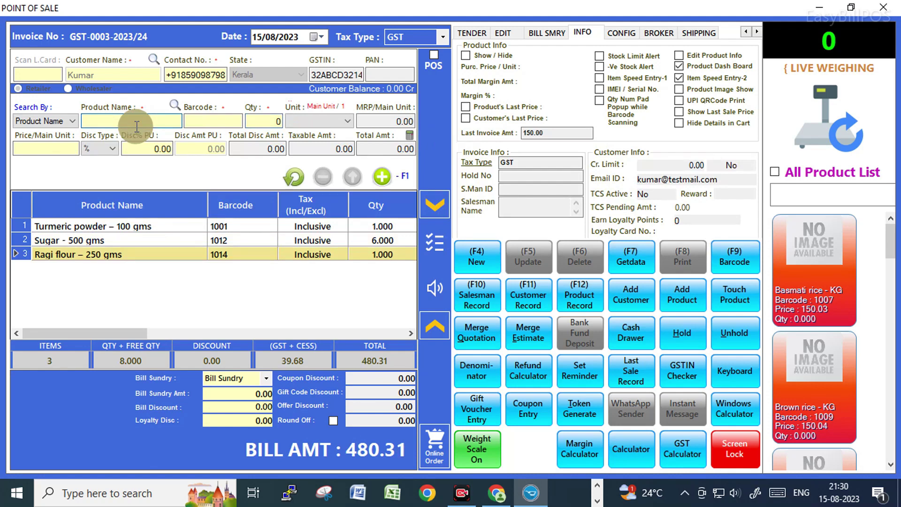
{"action": "type", "text": "hi"}
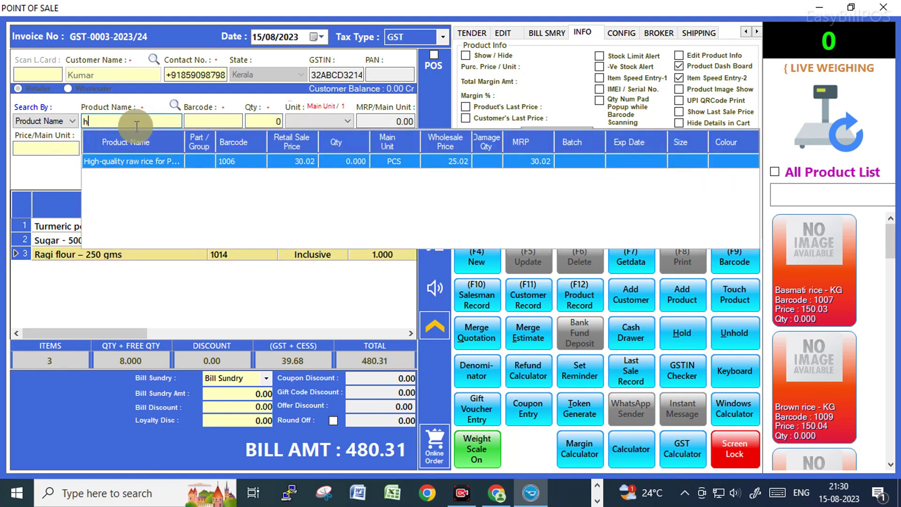
{"action": "left_click", "coordinate": [117, 159]}
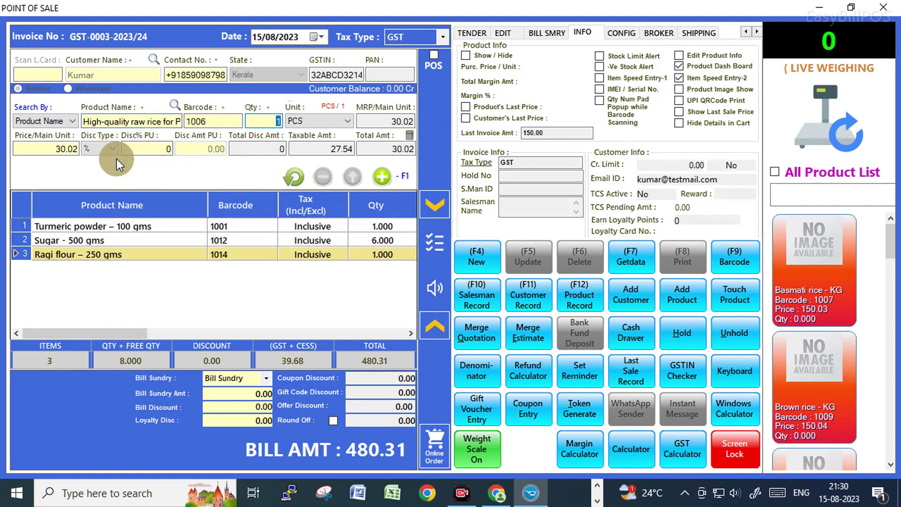
{"action": "key", "text": "Return"}
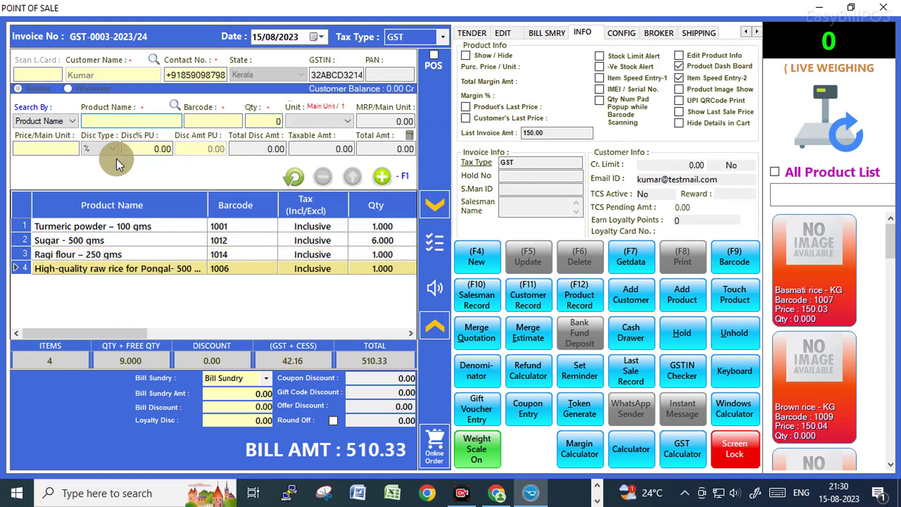
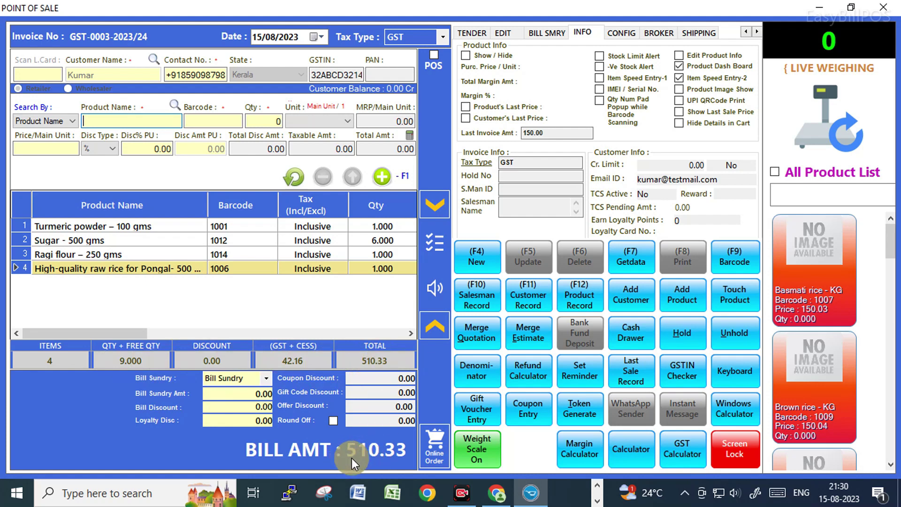
Apply round-off (-0.33) so the four-item bill amount becomes 510.00.
{"action": "left_click", "coordinate": [333, 420]}
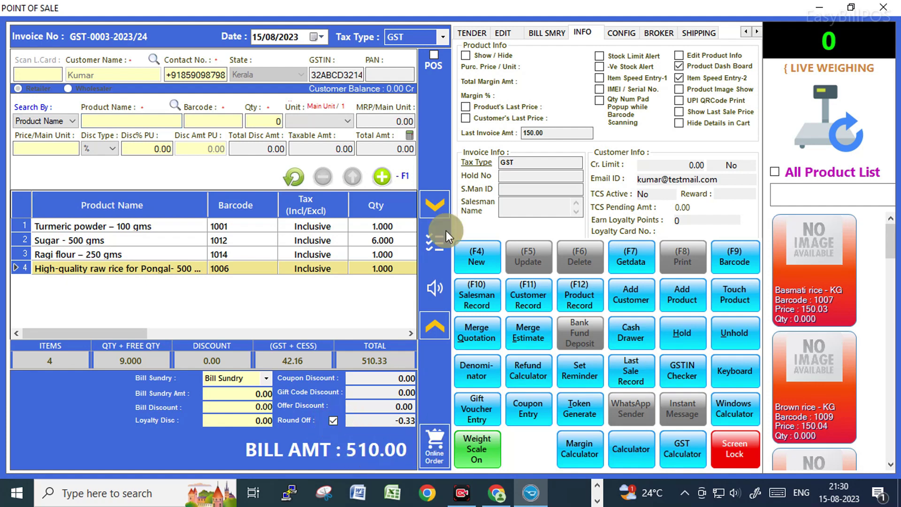
Settle the full 510.00 By Cash in Settlement, then save the invoice.
{"action": "left_click", "coordinate": [468, 33]}
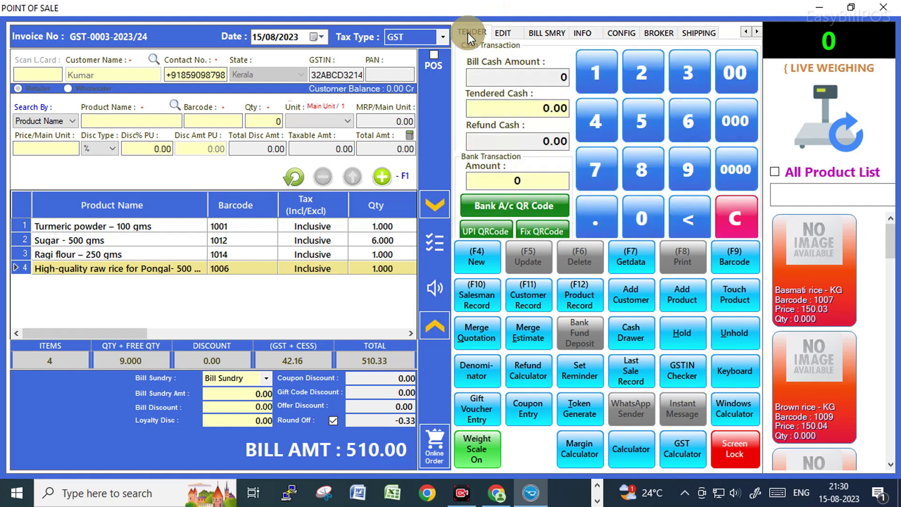
{"action": "left_click", "coordinate": [745, 31]}
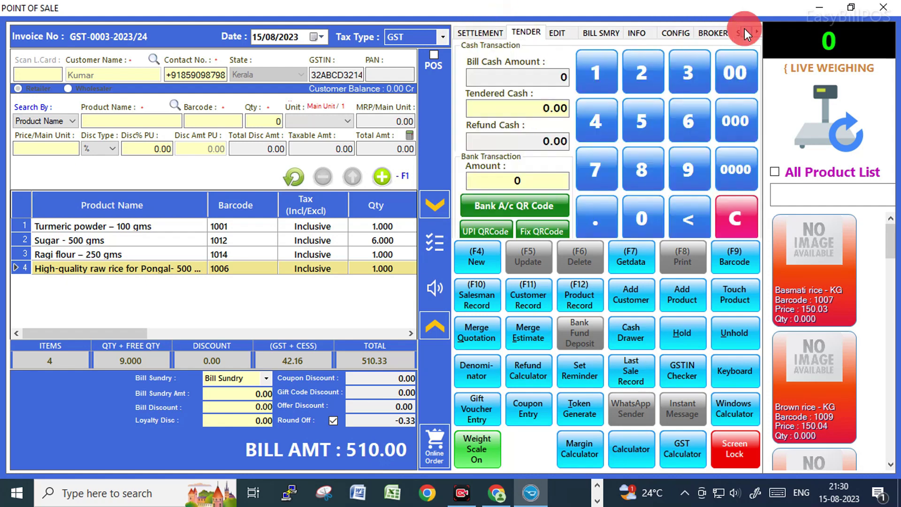
{"action": "left_click", "coordinate": [476, 32]}
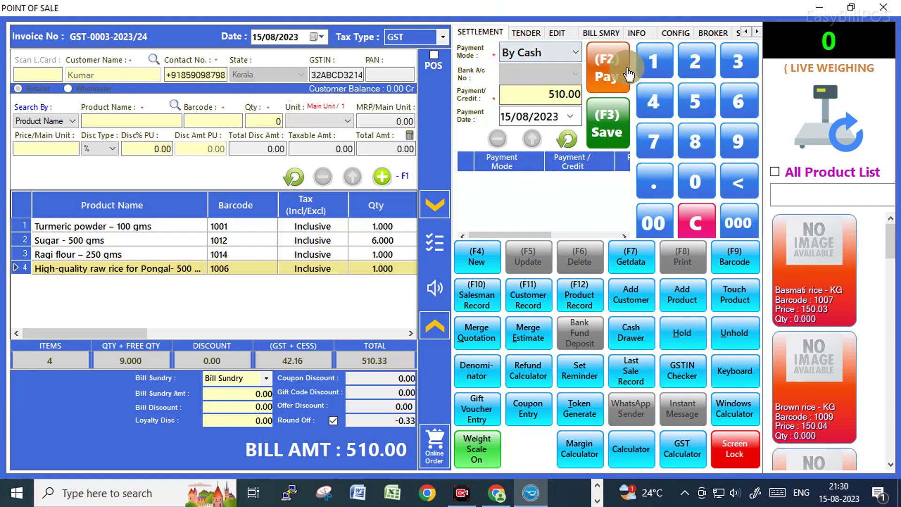
{"action": "left_click", "coordinate": [609, 65]}
{"action": "left_click", "coordinate": [608, 134]}
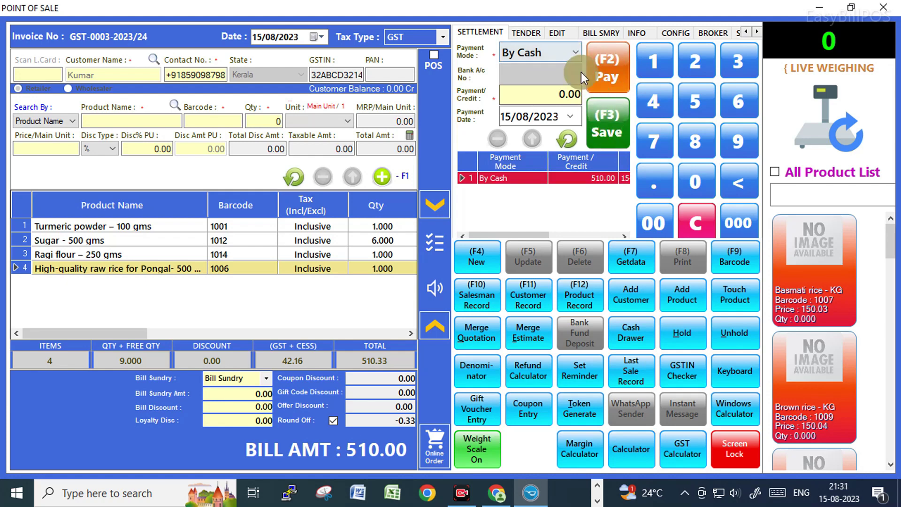
{"action": "left_click", "coordinate": [603, 136]}
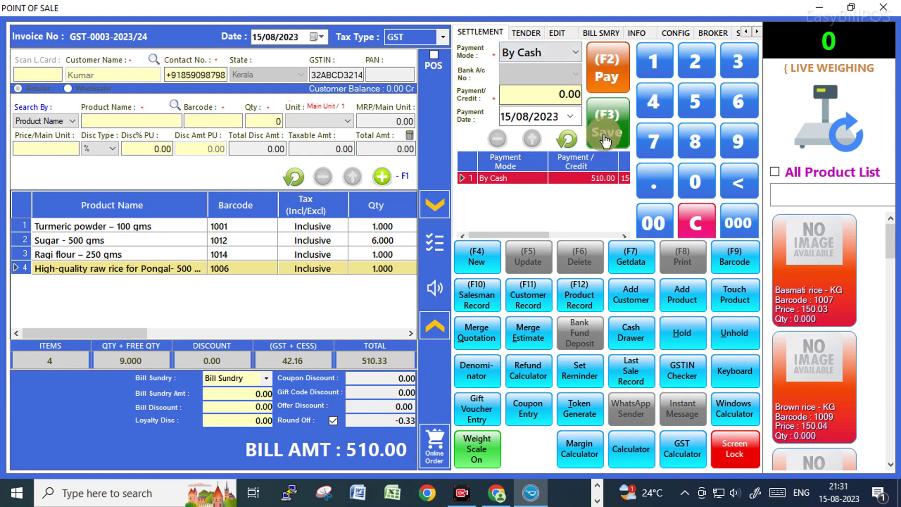
{"action": "left_click", "coordinate": [548, 221]}
Accept printing and view the invoice preview, keeping Microsoft Print to PDF as printer.
{"action": "left_click", "coordinate": [452, 292]}
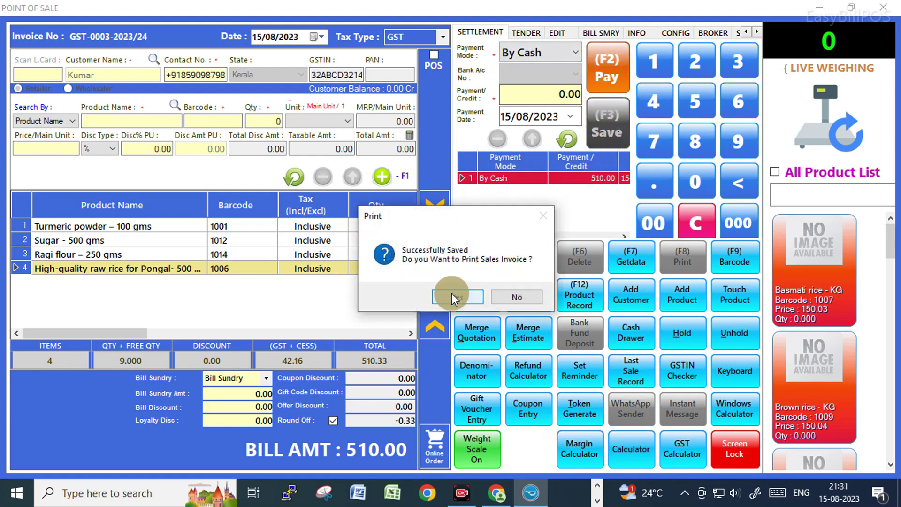
{"action": "left_click", "coordinate": [403, 286]}
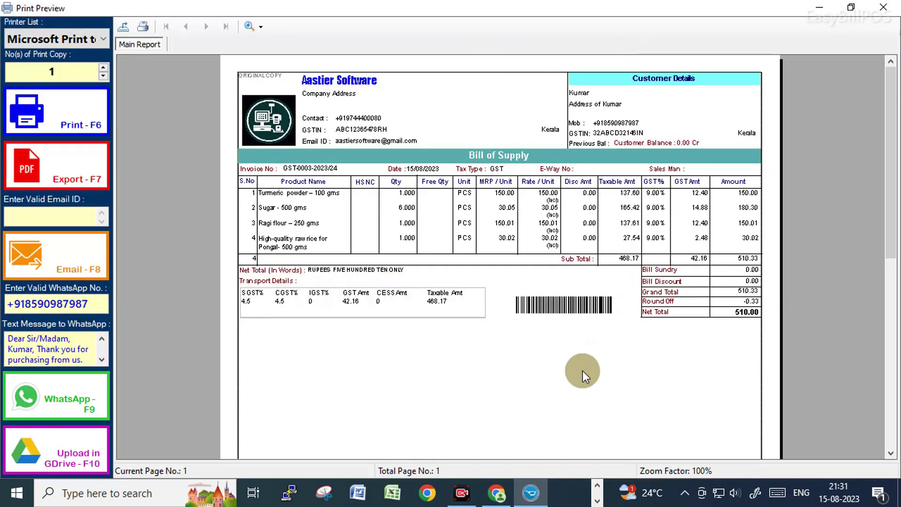
{"action": "scroll", "coordinate": [530, 335], "scroll_direction": "down", "scroll_amount": 3}
{"action": "scroll", "coordinate": [530, 334], "scroll_direction": "down", "scroll_amount": 5}
{"action": "scroll", "coordinate": [529, 334], "scroll_direction": "up", "scroll_amount": 8}
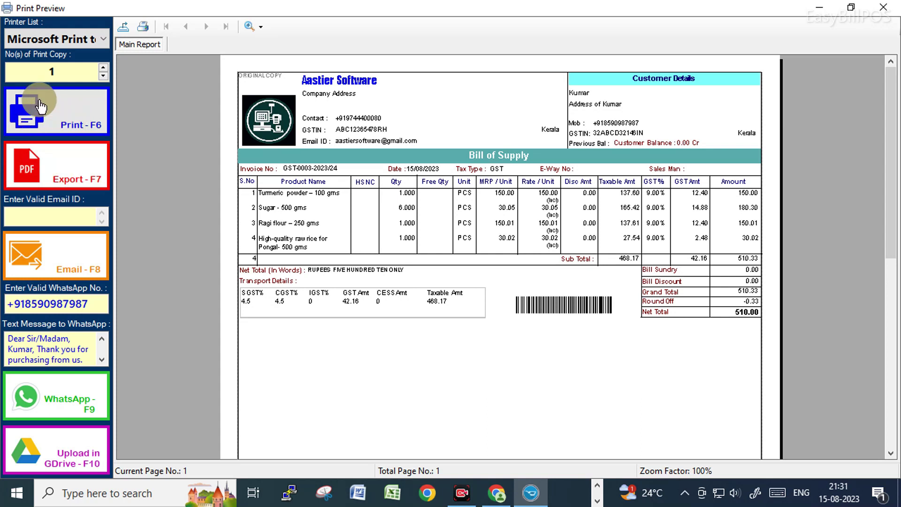
{"action": "left_click", "coordinate": [64, 39]}
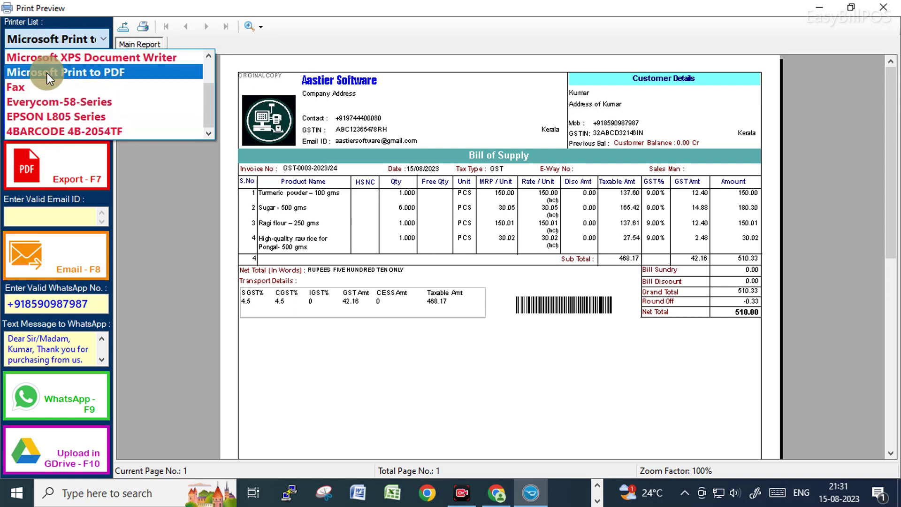
{"action": "scroll", "coordinate": [43, 121], "scroll_direction": "up", "scroll_amount": 1}
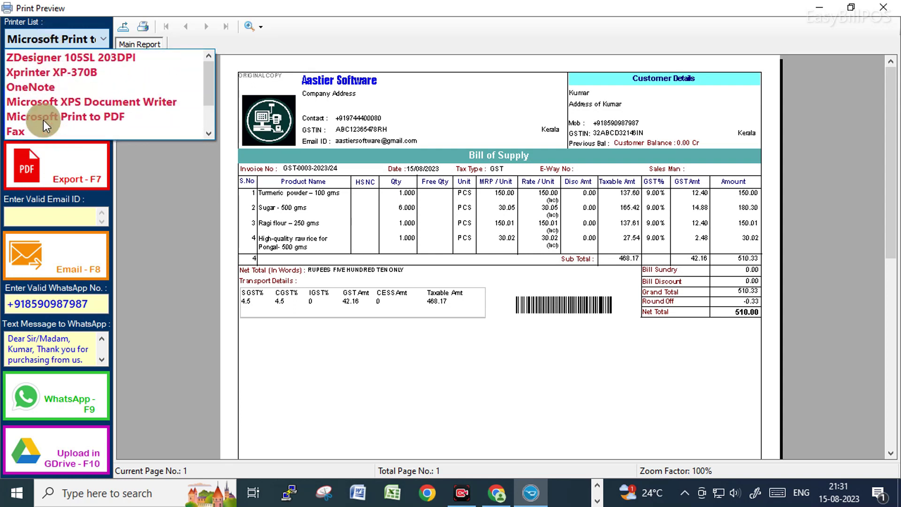
{"action": "left_click", "coordinate": [44, 38]}
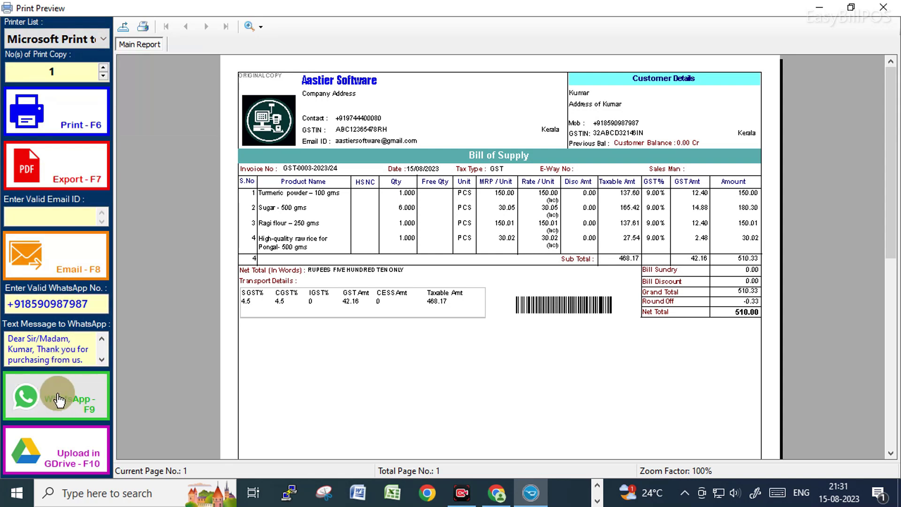
Strip the +91 prefix from the WhatsApp number and send the invoice successfully.
{"action": "left_click", "coordinate": [58, 399]}
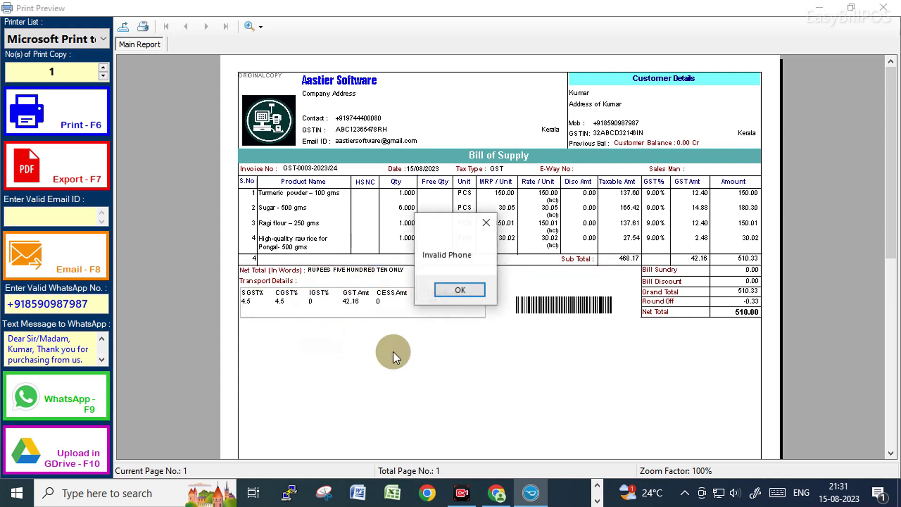
{"action": "left_click", "coordinate": [457, 291]}
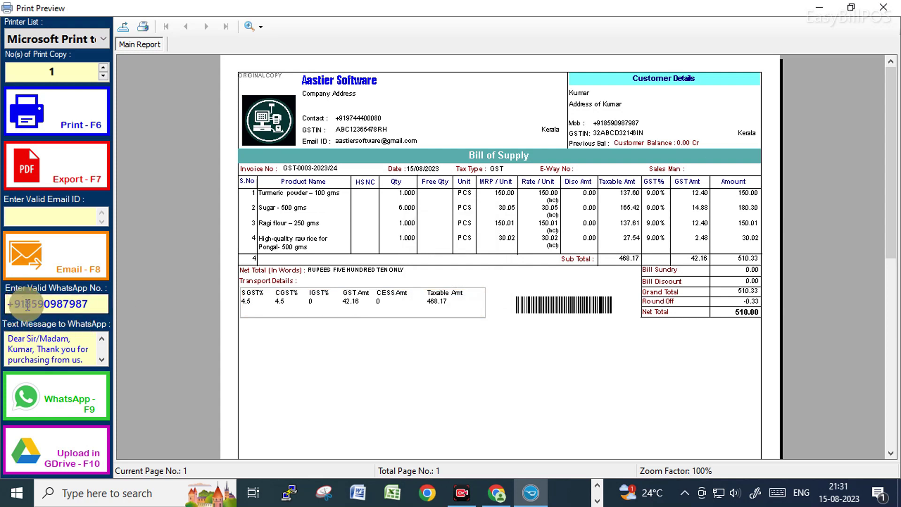
{"action": "left_click_drag", "start_coordinate": [27, 304], "coordinate": [14, 304]}
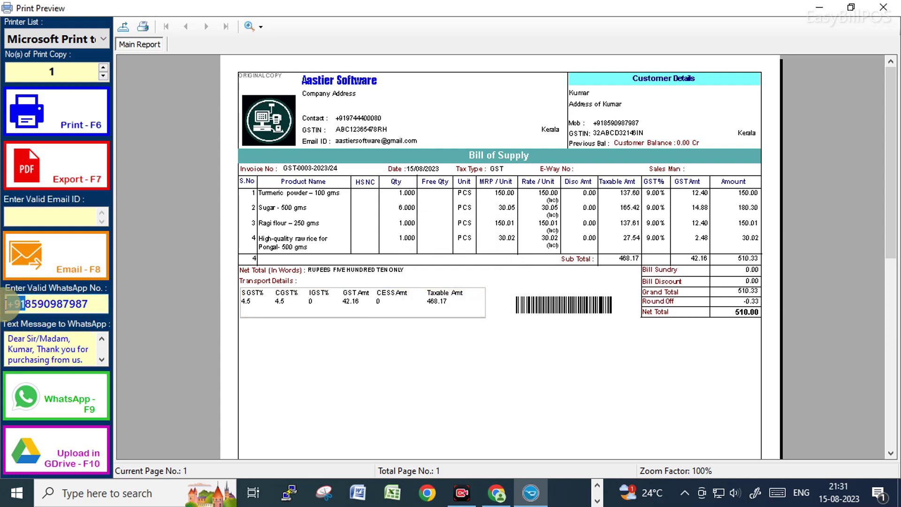
{"action": "left_click", "coordinate": [19, 304]}
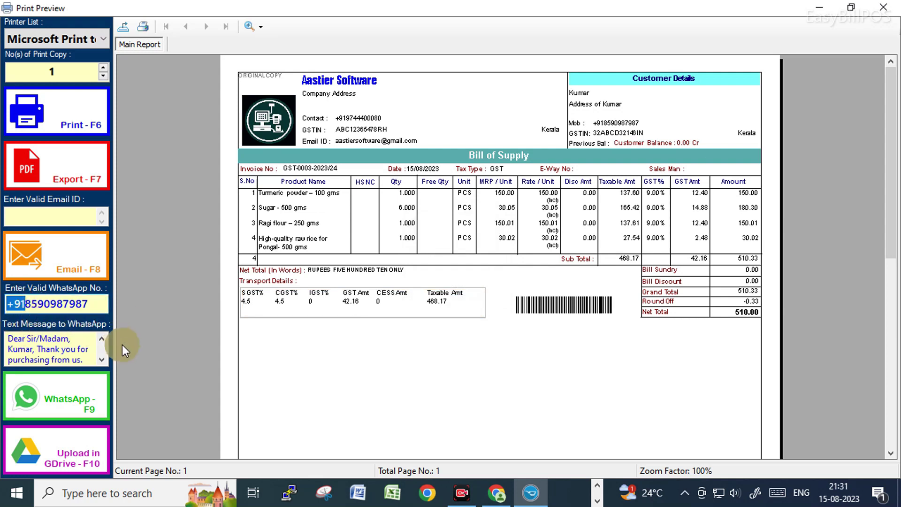
{"action": "key", "text": "BackSpace"}
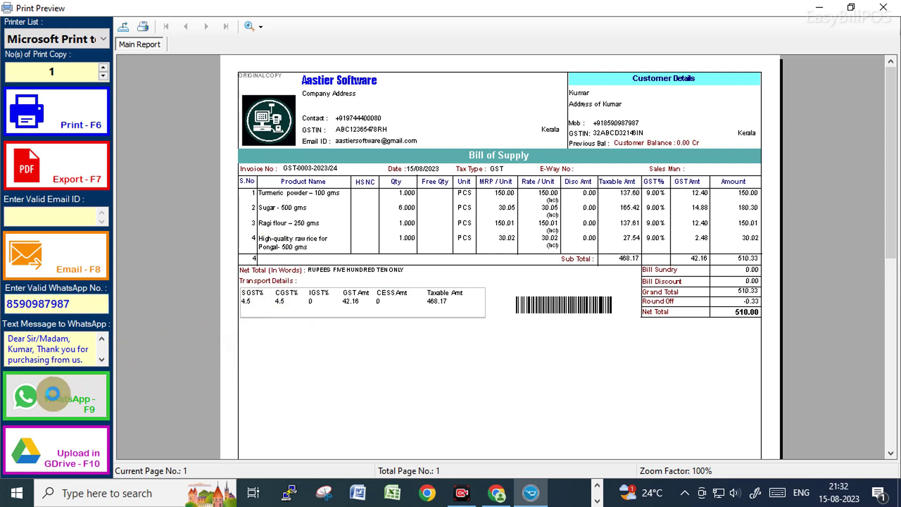
{"action": "left_click", "coordinate": [53, 396]}
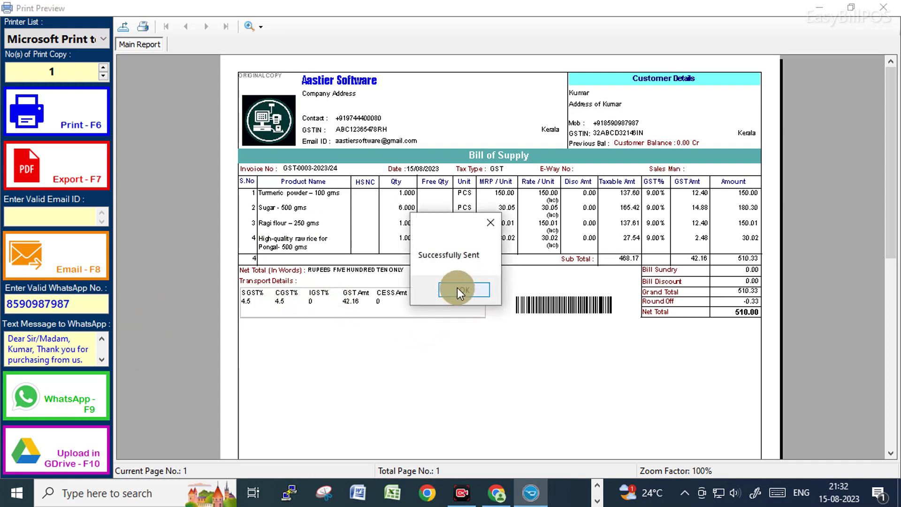
{"action": "left_click", "coordinate": [456, 288]}
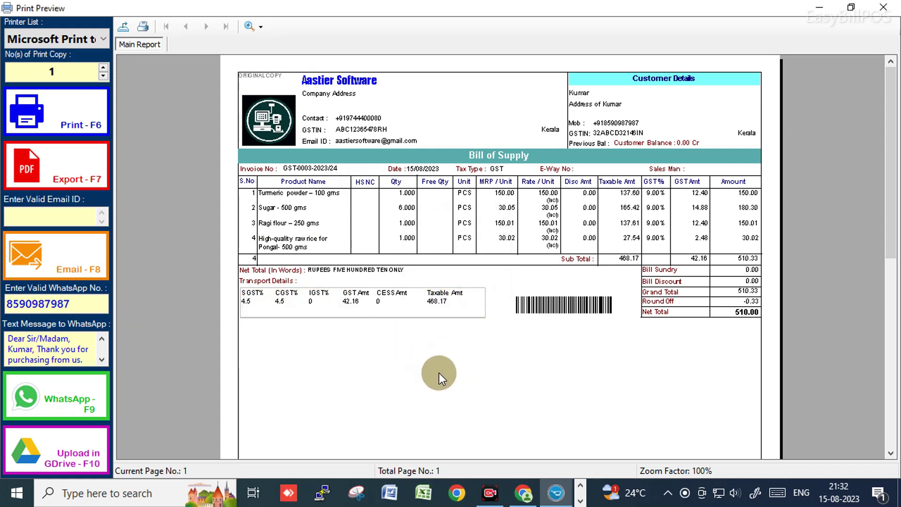
Close the preview, set the bill template to Thermal Printer-4Inch, and list saved invoices.
{"action": "left_click", "coordinate": [892, 7]}
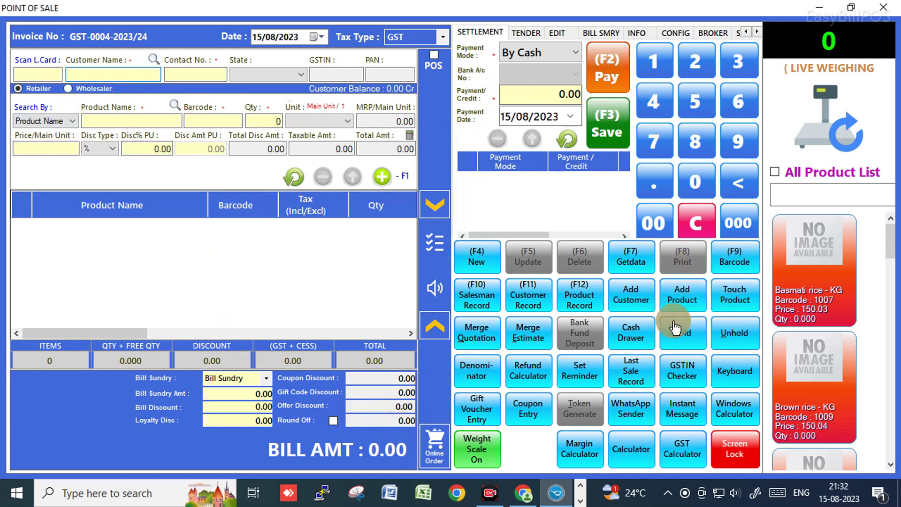
{"action": "left_click", "coordinate": [681, 30]}
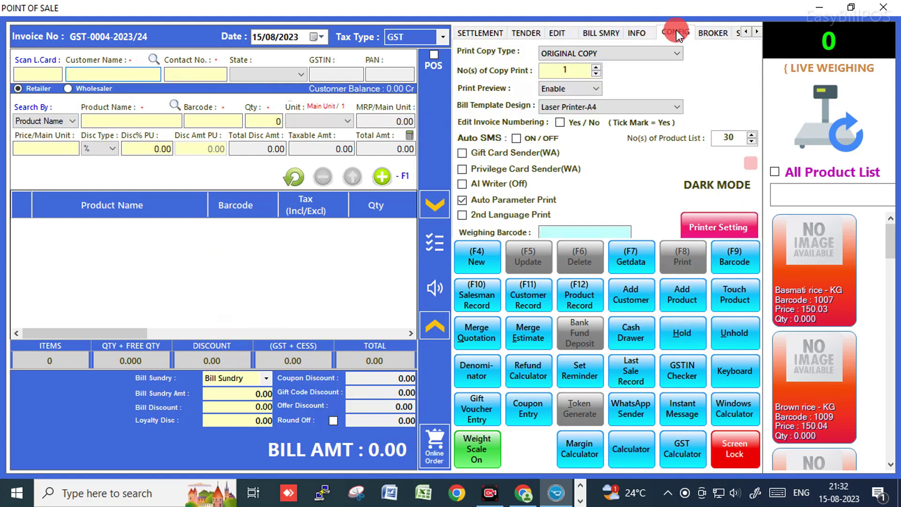
{"action": "left_click", "coordinate": [594, 111]}
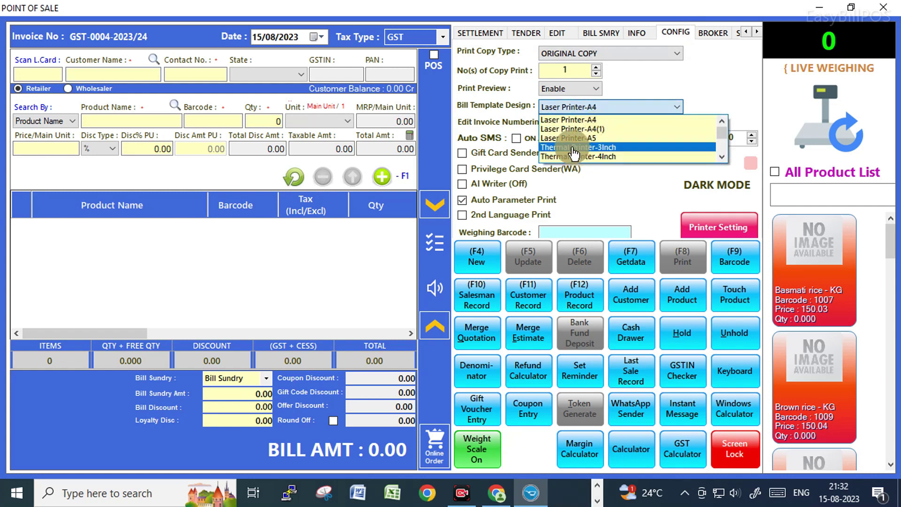
{"action": "left_click", "coordinate": [612, 156]}
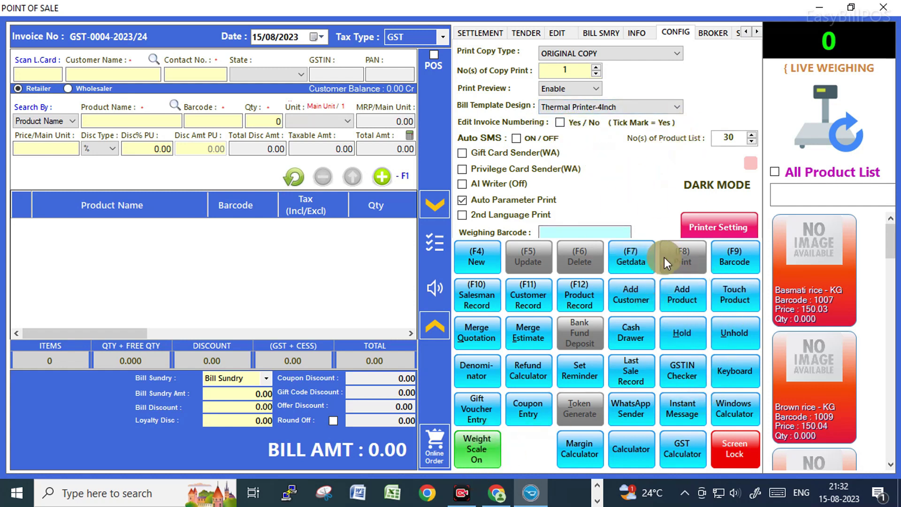
{"action": "left_click", "coordinate": [626, 262]}
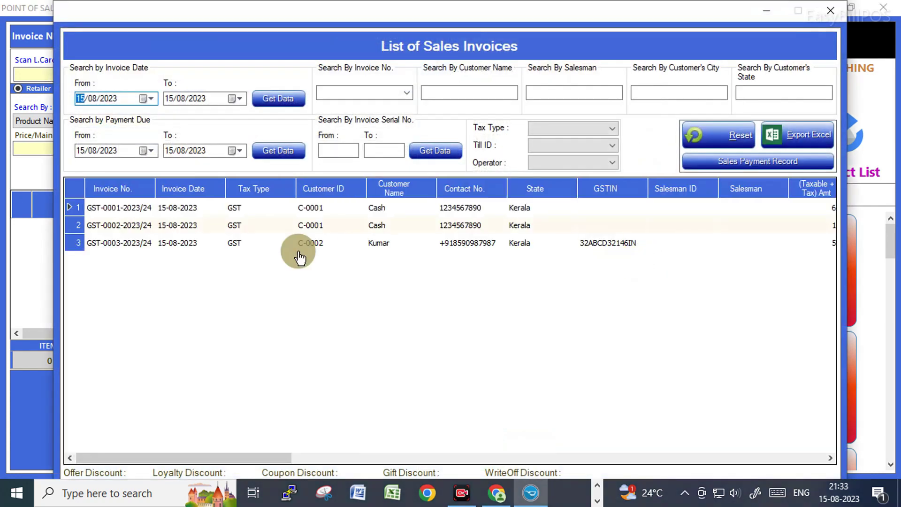
Load saved invoice GST-0003 and reprint it in the thermal 4-inch preview.
{"action": "double_click", "coordinate": [141, 243]}
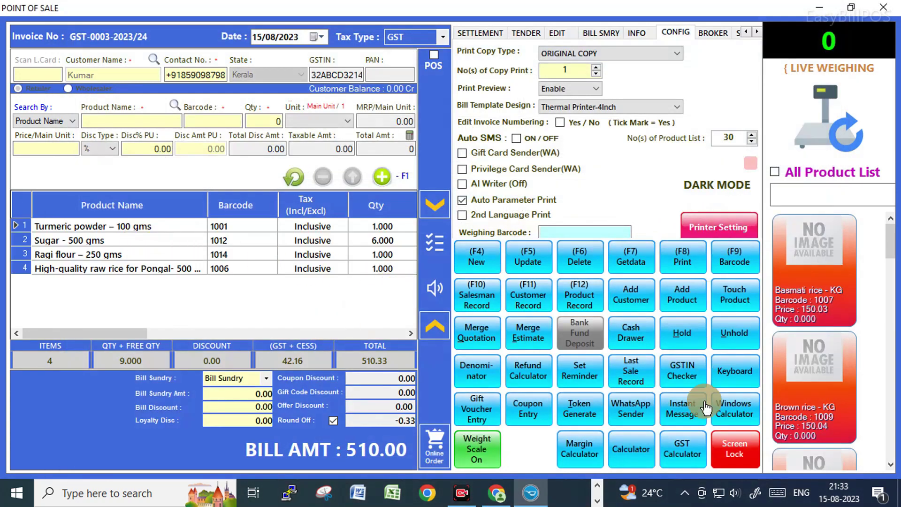
{"action": "left_click", "coordinate": [681, 264]}
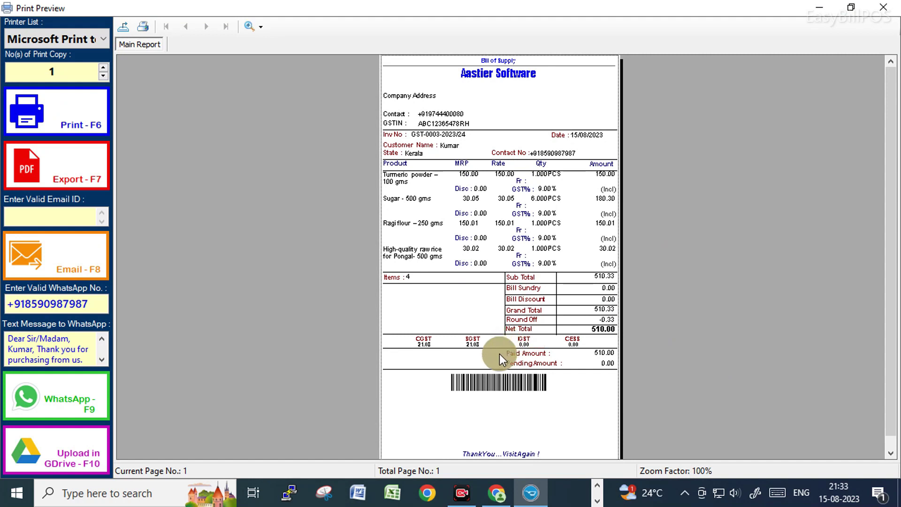
{"action": "scroll", "coordinate": [473, 401], "scroll_direction": "down", "scroll_amount": 1}
{"action": "scroll", "coordinate": [474, 404], "scroll_direction": "up", "scroll_amount": 1}
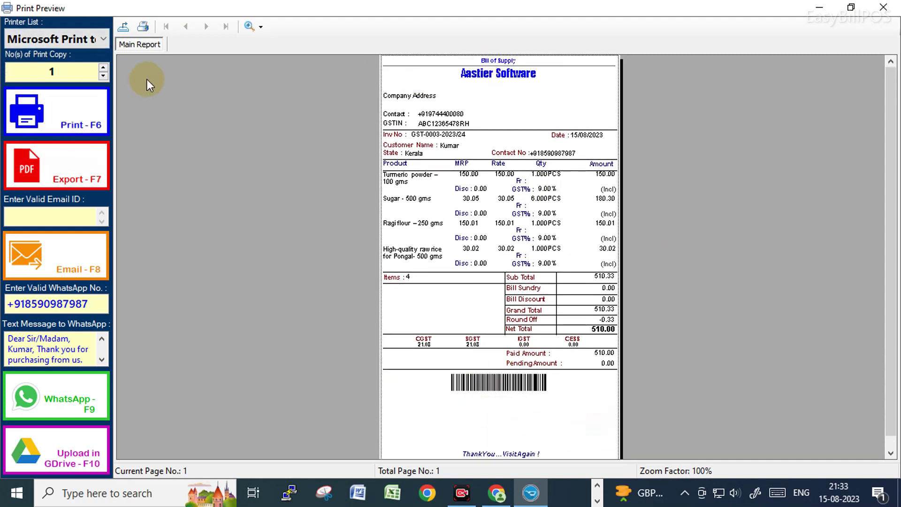
Zoom the invoice preview to 150% and scroll through the receipt.
{"action": "left_click", "coordinate": [261, 27]}
{"action": "left_click", "coordinate": [270, 118]}
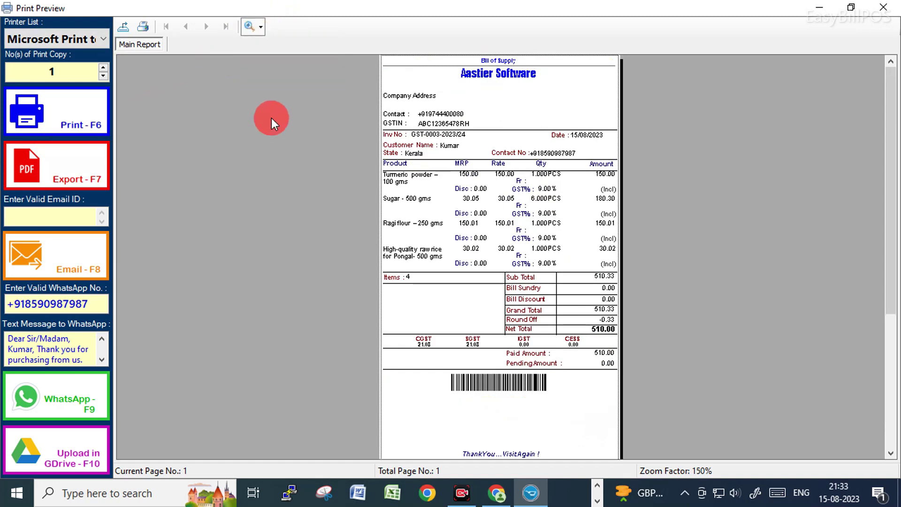
{"action": "scroll", "coordinate": [466, 292], "scroll_direction": "down", "scroll_amount": 5}
{"action": "scroll", "coordinate": [467, 292], "scroll_direction": "up", "scroll_amount": 5}
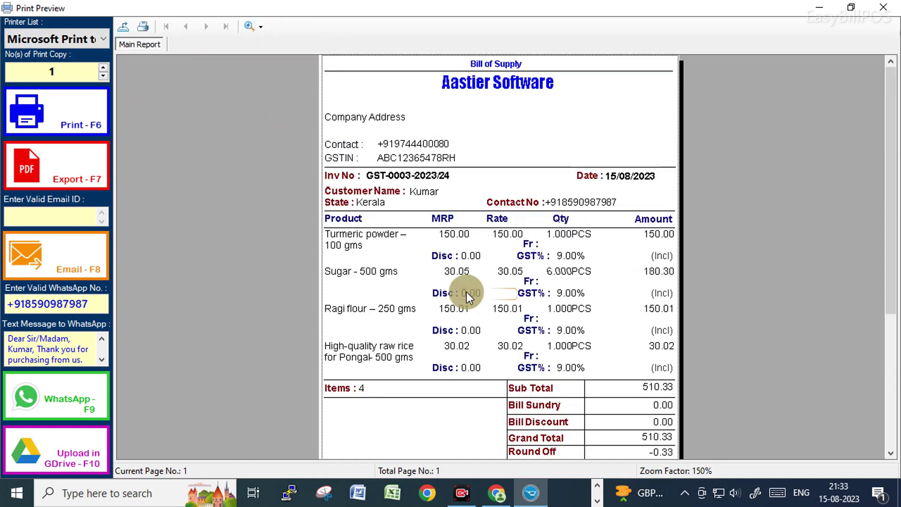
Close the preview and sale screen, then open and close Messenger's WhatsApp Instant Message.
{"action": "left_click", "coordinate": [883, 7]}
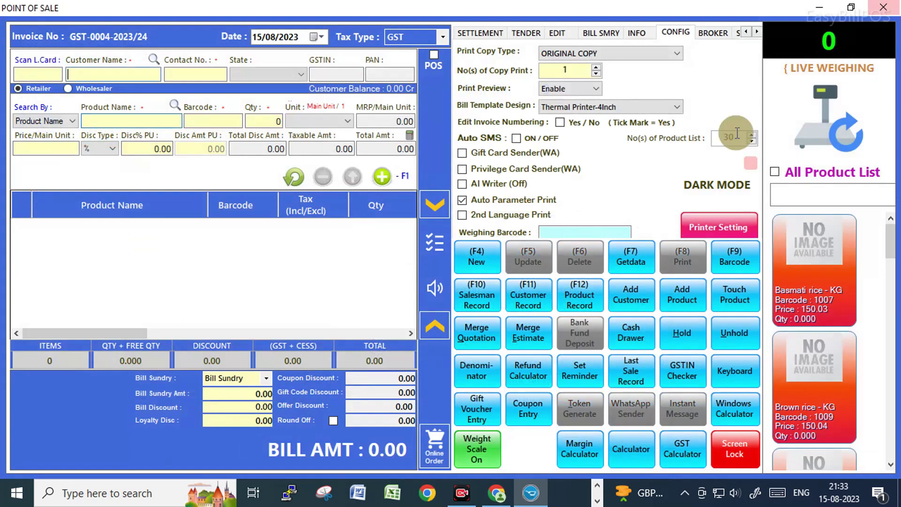
{"action": "key", "text": "Escape"}
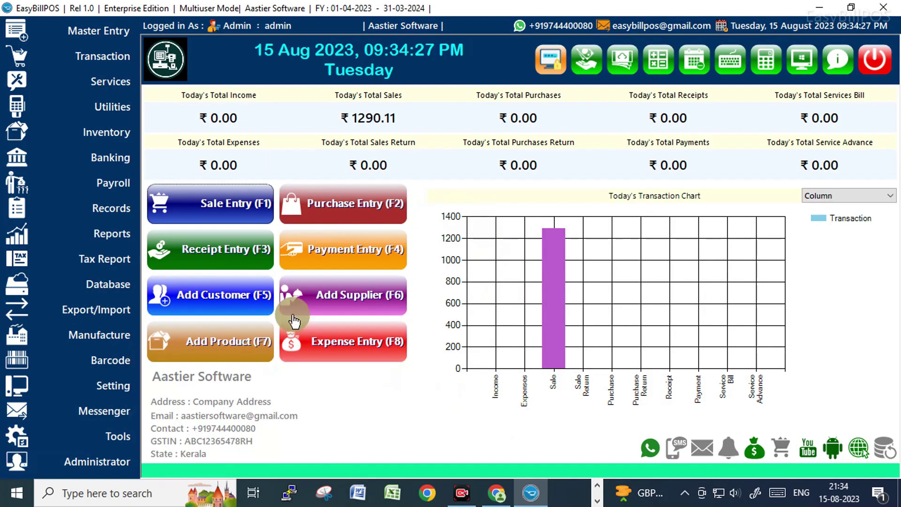
{"action": "left_click", "coordinate": [106, 413]}
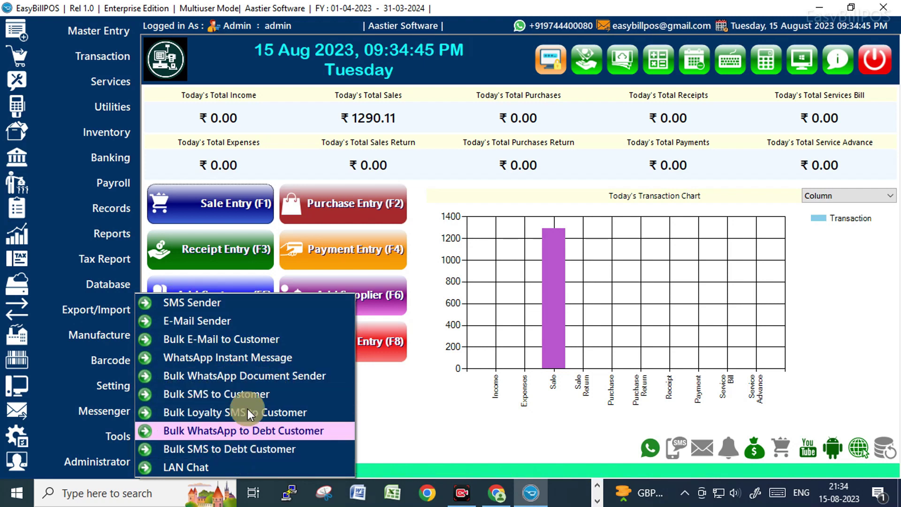
{"action": "left_click", "coordinate": [207, 359]}
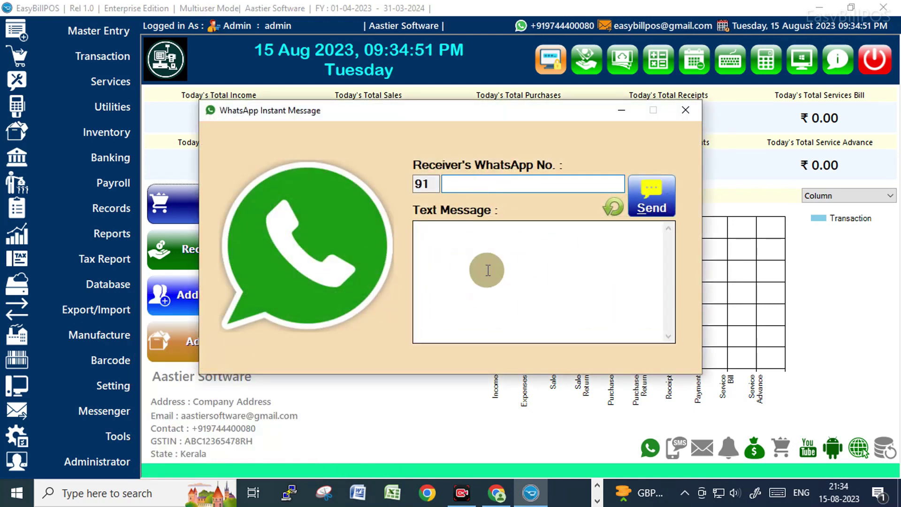
{"action": "left_click", "coordinate": [684, 113]}
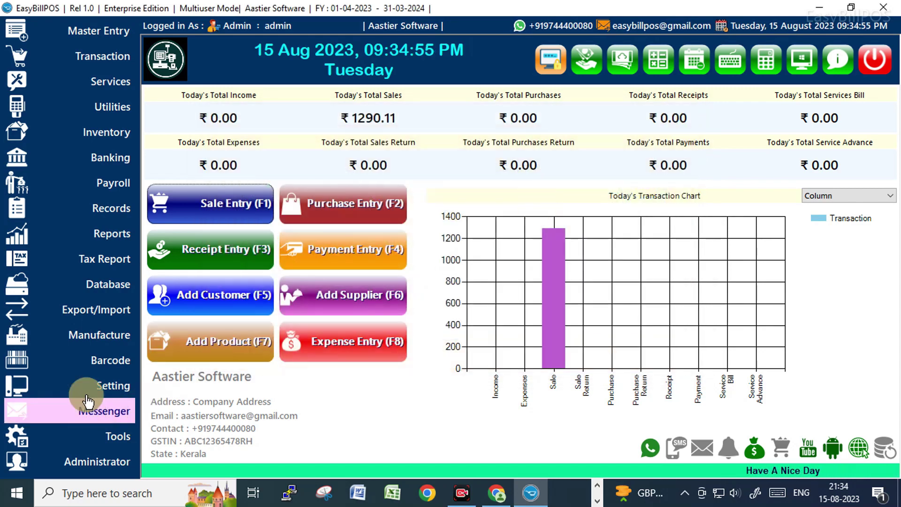
{"action": "left_click", "coordinate": [97, 418]}
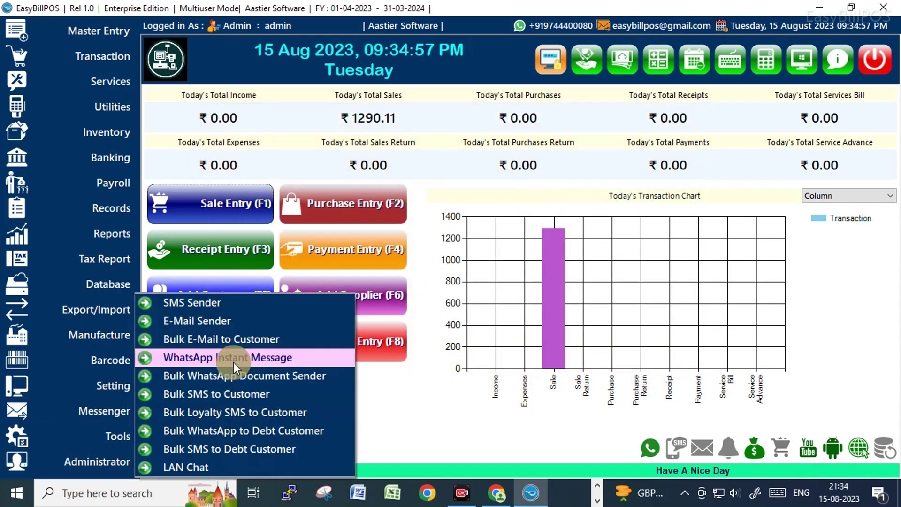
{"action": "left_click", "coordinate": [181, 376]}
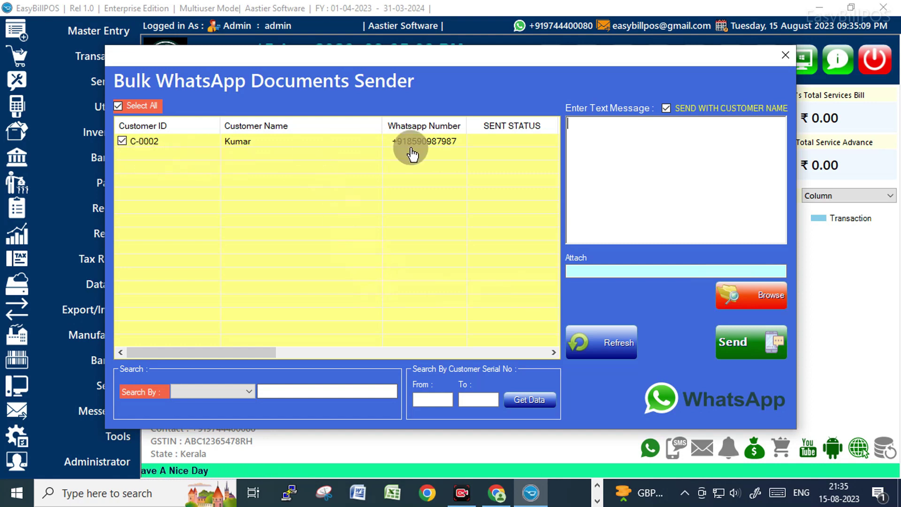
{"action": "left_click", "coordinate": [782, 53]}
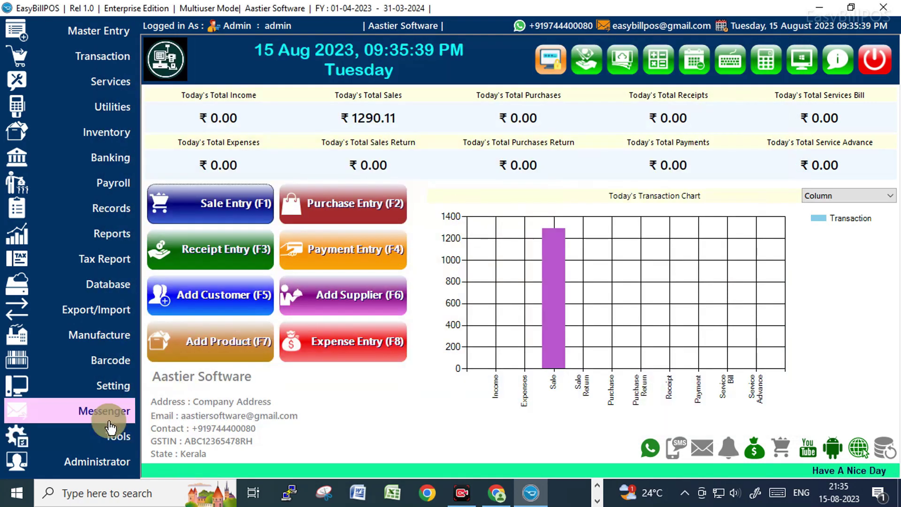
{"action": "left_click", "coordinate": [104, 410]}
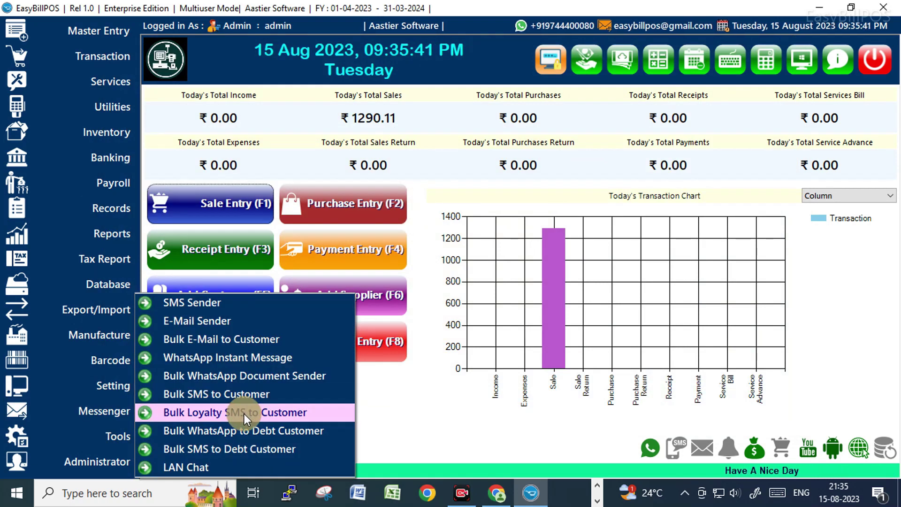
{"action": "left_click", "coordinate": [224, 392]}
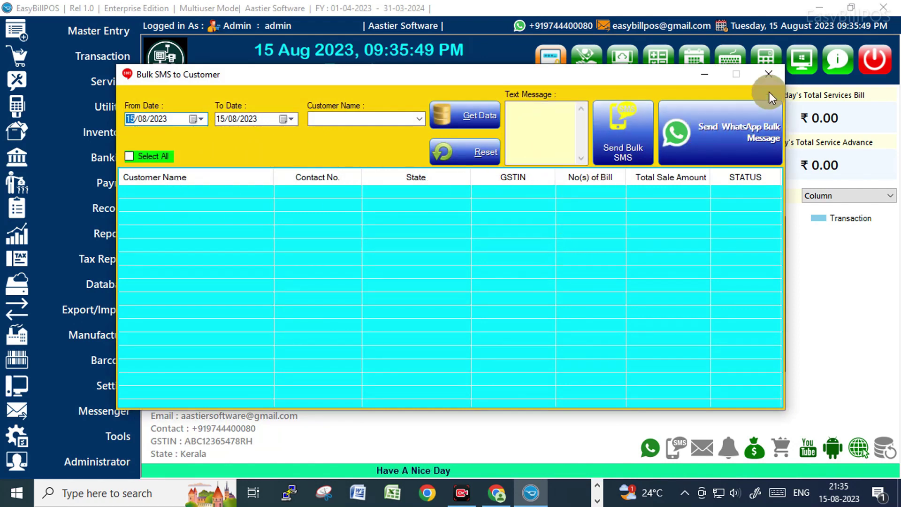
{"action": "left_click", "coordinate": [769, 77]}
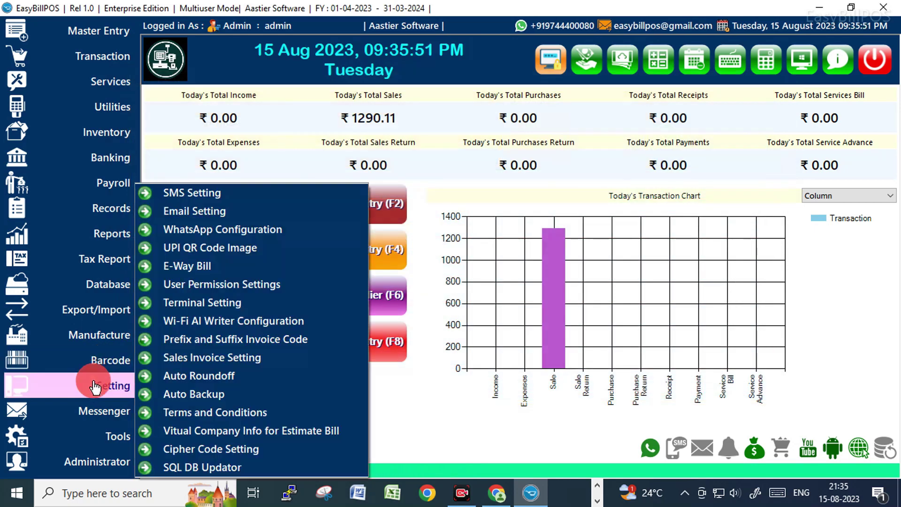
{"action": "mouse_move", "coordinate": [109, 419]}
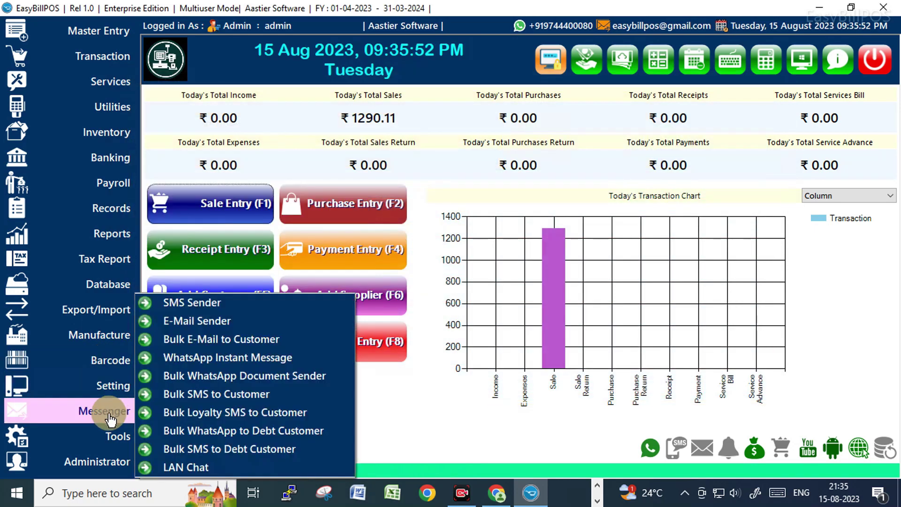
{"action": "left_click", "coordinate": [207, 415]}
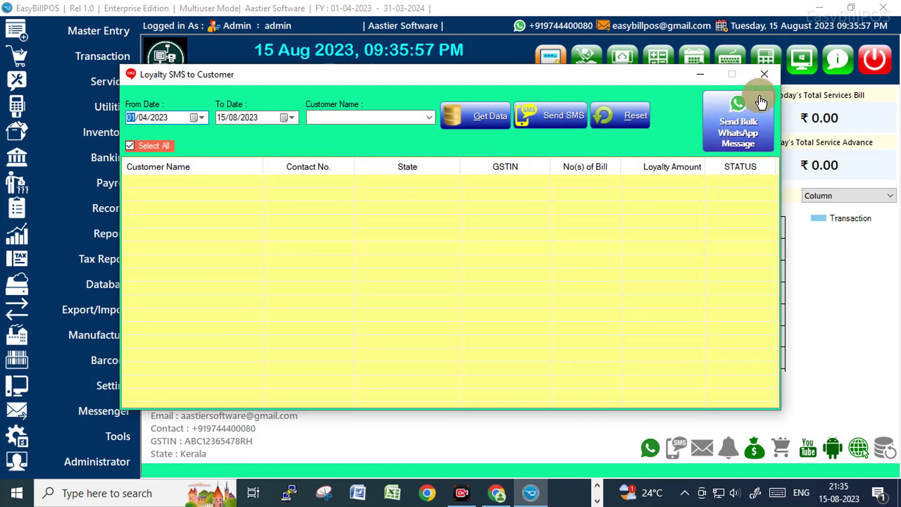
{"action": "left_click", "coordinate": [762, 78]}
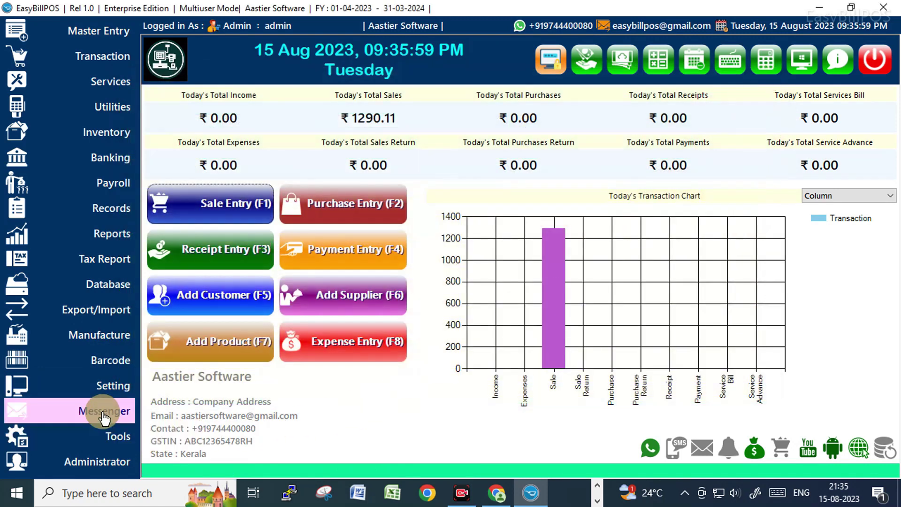
{"action": "left_click", "coordinate": [108, 411]}
{"action": "left_click", "coordinate": [195, 430]}
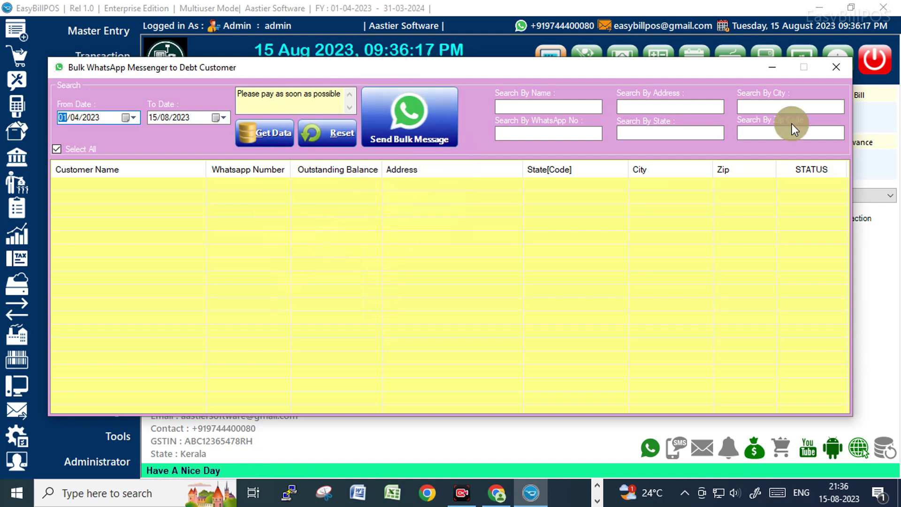
{"action": "left_click", "coordinate": [835, 67]}
{"action": "left_click", "coordinate": [103, 411]}
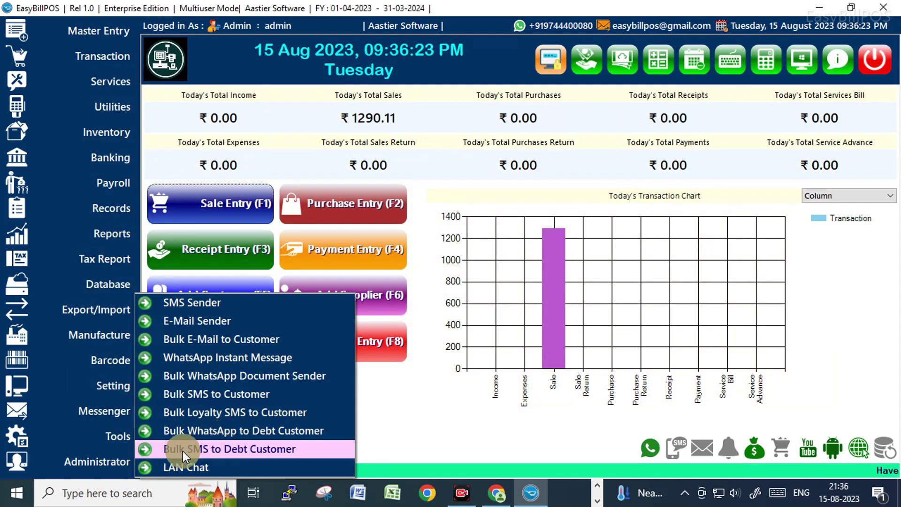
{"action": "left_click", "coordinate": [225, 451]}
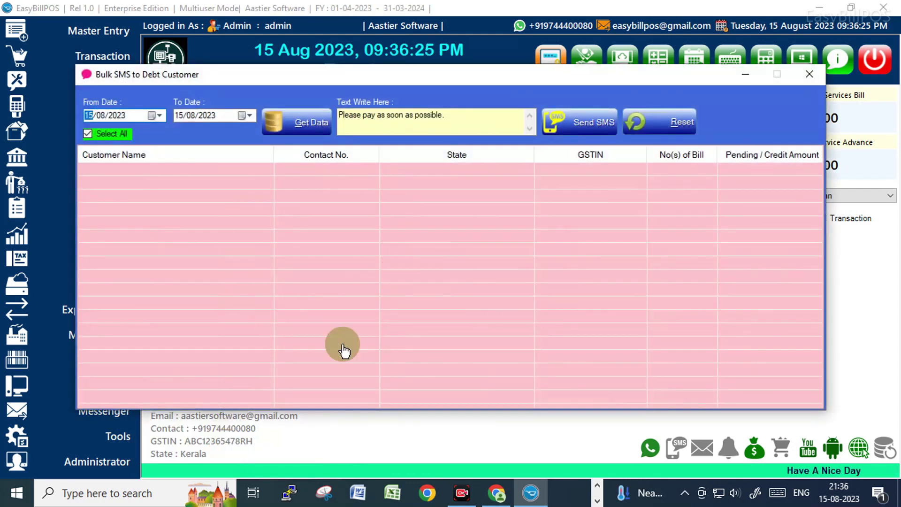
{"action": "left_click", "coordinate": [801, 79]}
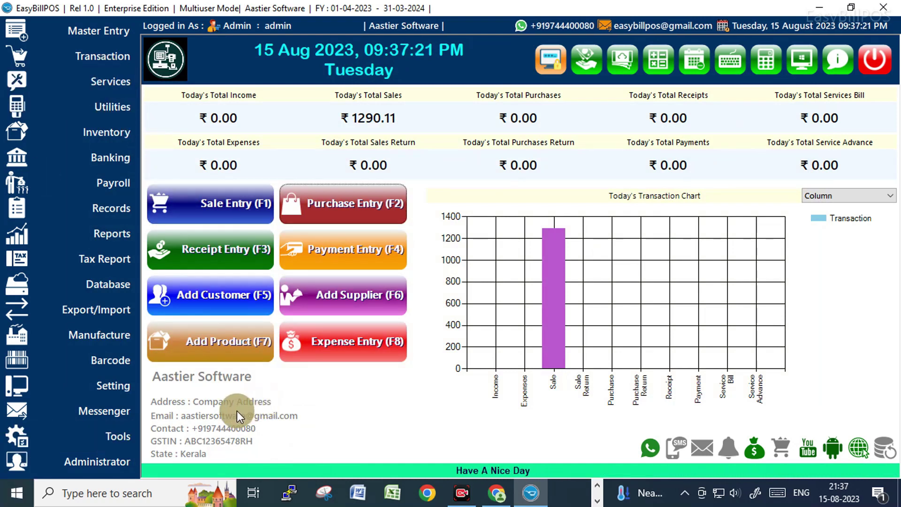
{"action": "left_click", "coordinate": [113, 216]}
{"action": "left_click", "coordinate": [113, 240]}
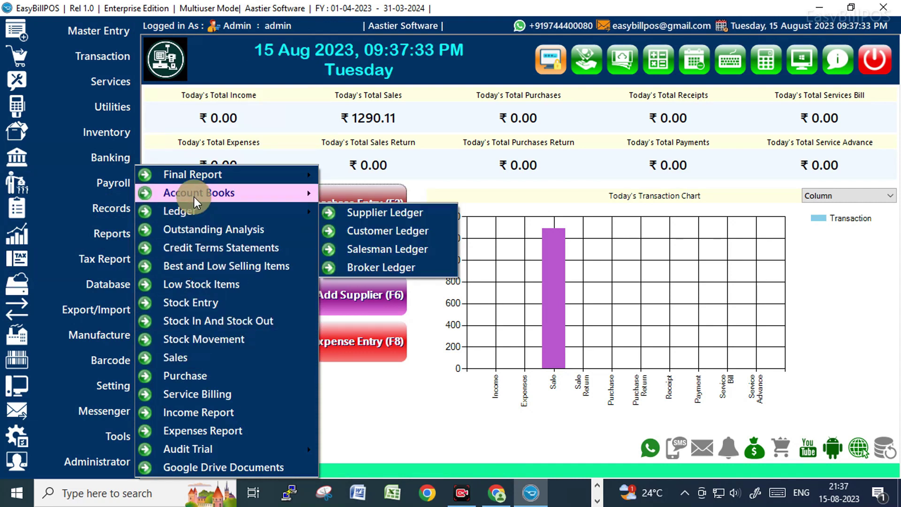
{"action": "mouse_move", "coordinate": [193, 196]}
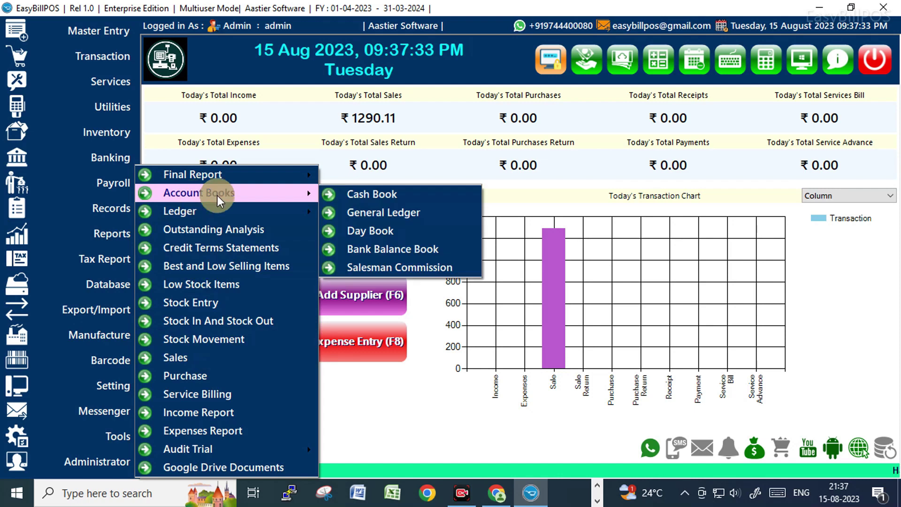
{"action": "left_click", "coordinate": [376, 212]}
{"action": "left_click", "coordinate": [464, 283]}
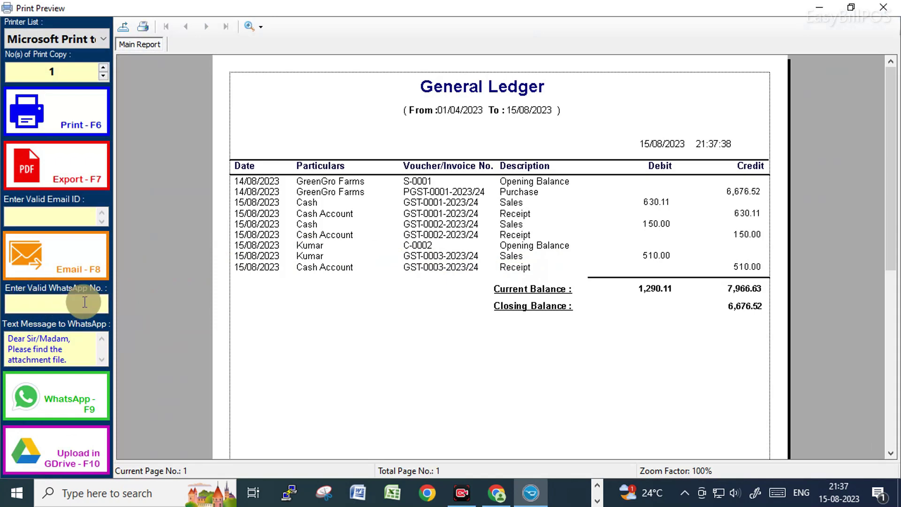
{"action": "scroll", "coordinate": [408, 201], "scroll_direction": "down", "scroll_amount": 3}
{"action": "scroll", "coordinate": [563, 281], "scroll_direction": "up", "scroll_amount": 3}
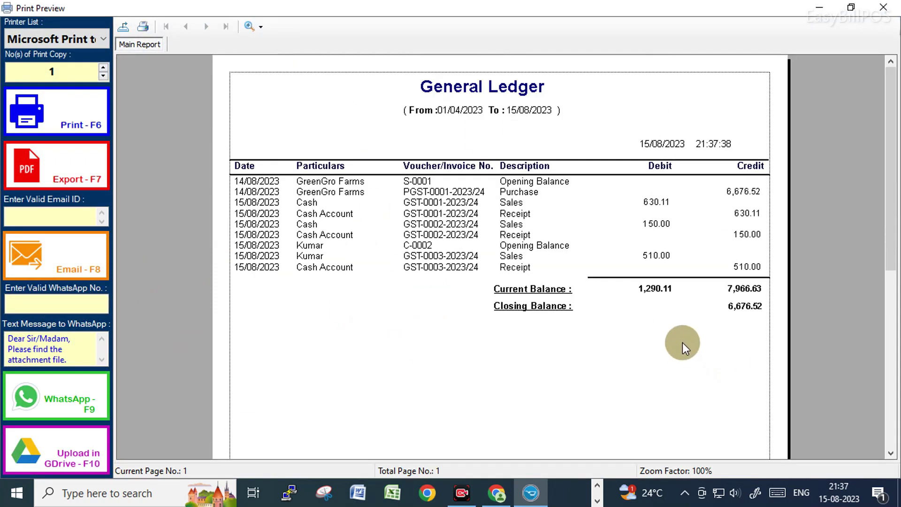
{"action": "left_click", "coordinate": [886, 8]}
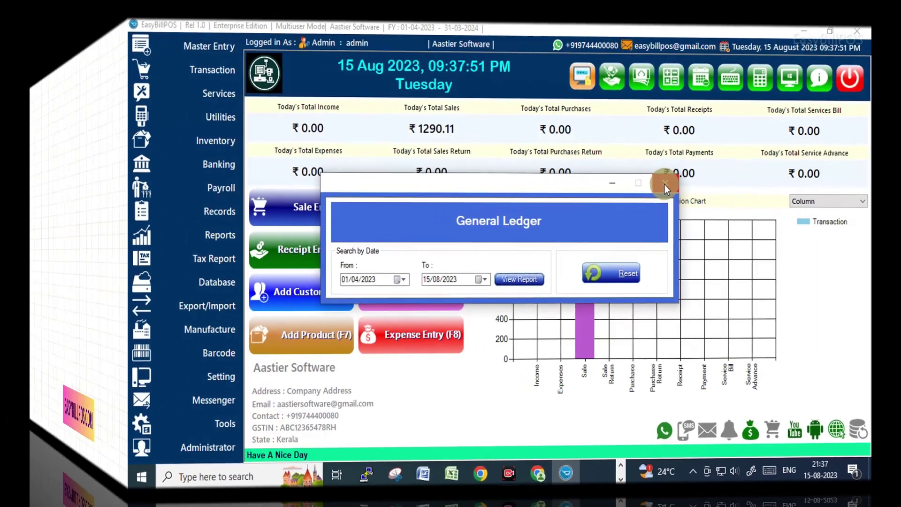
{"action": "left_click", "coordinate": [665, 184]}
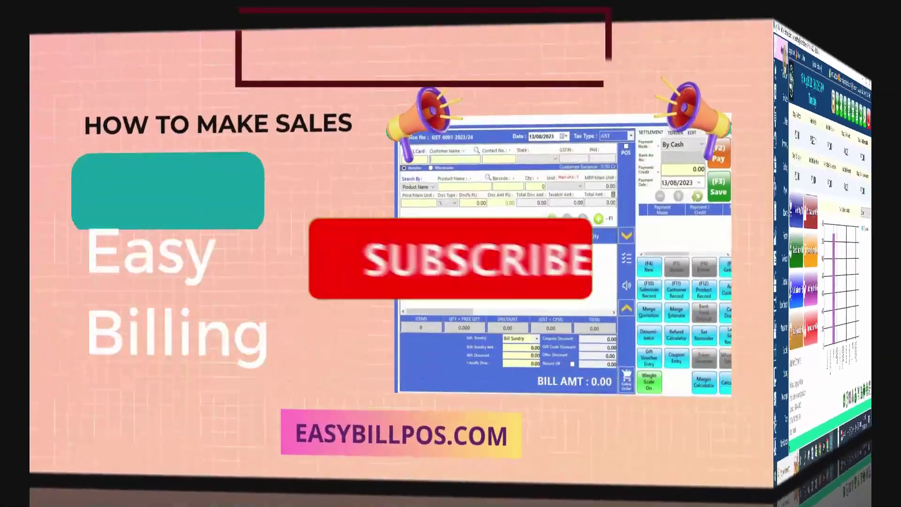